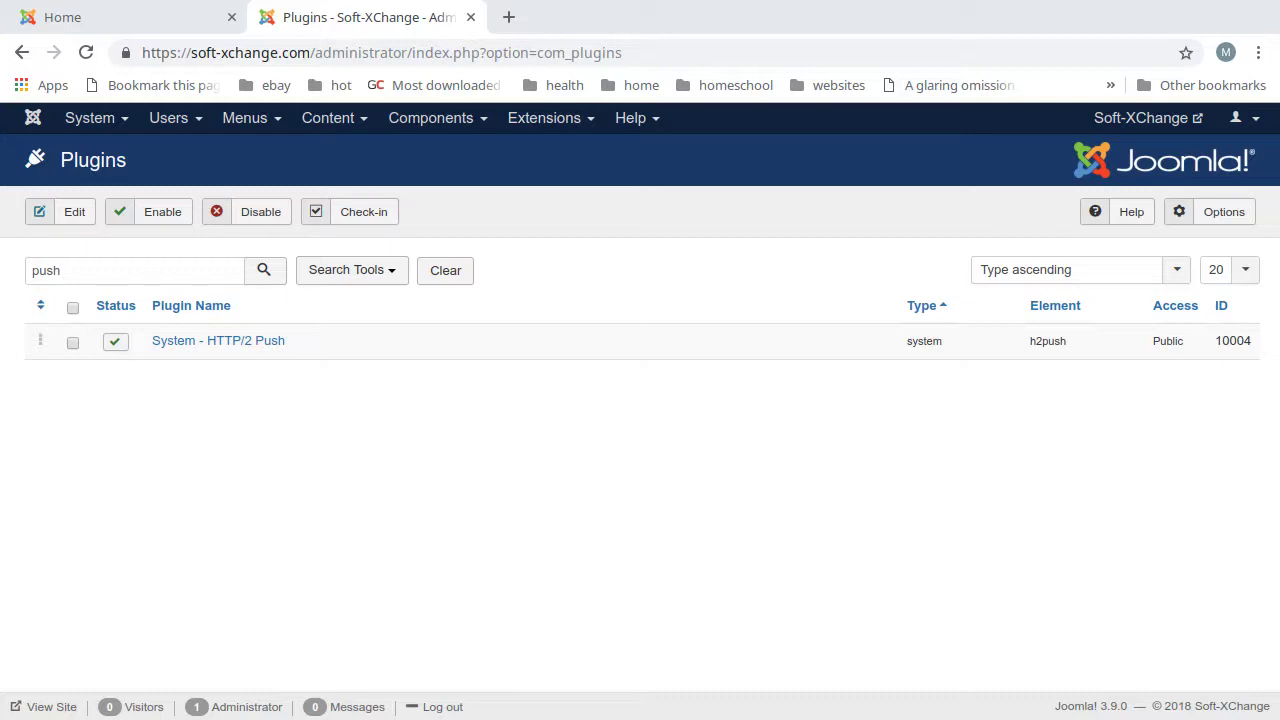
# Switch to the Soft-XChange home page and look over the site's title and news listing
pyautogui.click(115, 28)
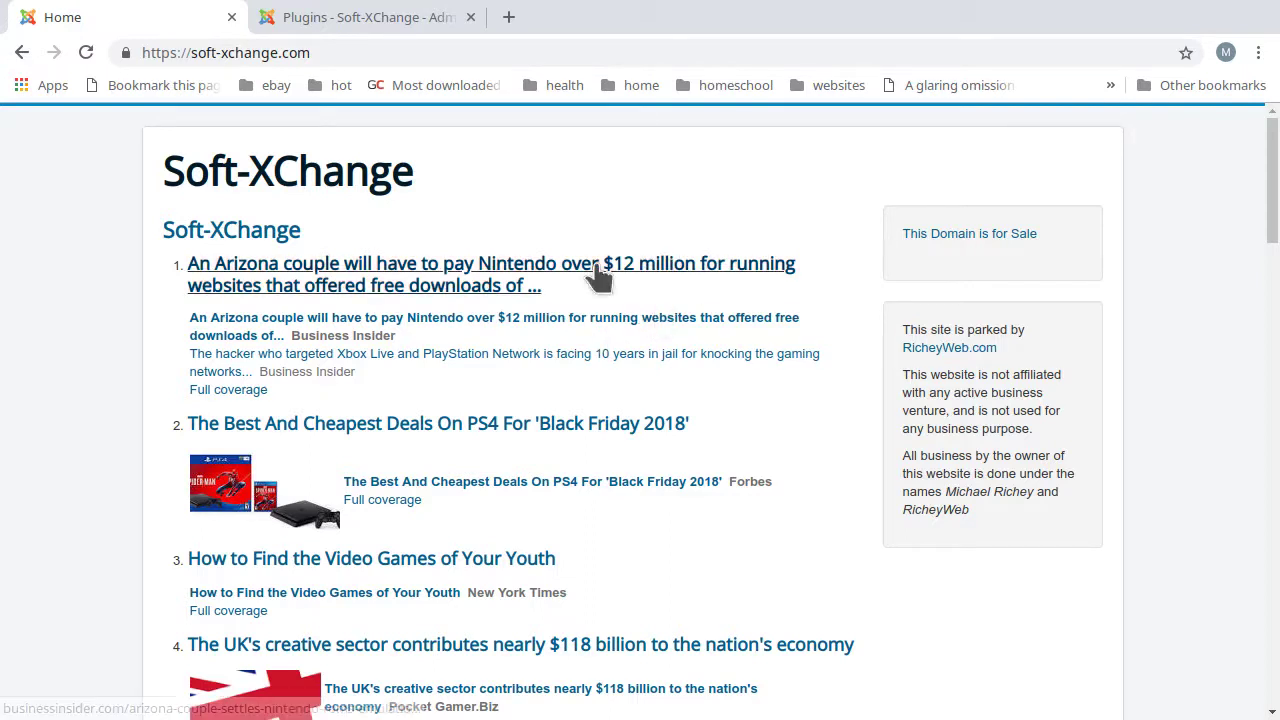
pyautogui.moveTo(416, 172); pyautogui.dragTo(146, 143)
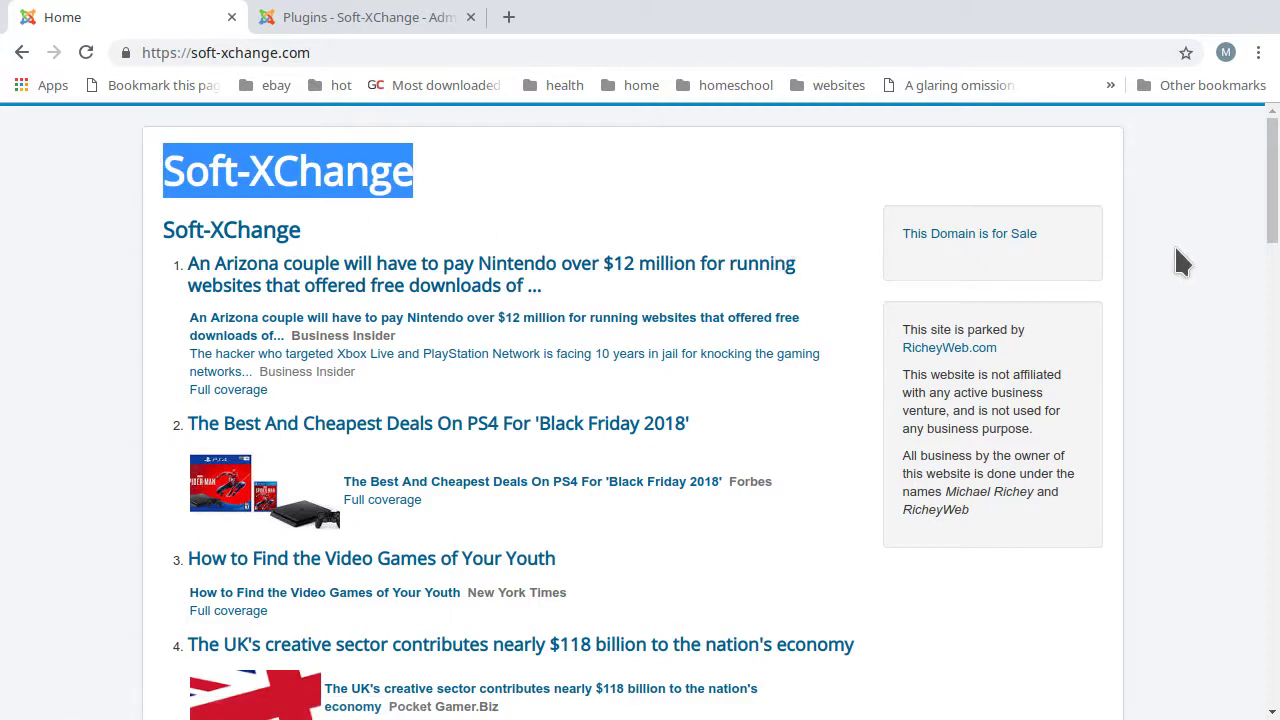
pyautogui.click(1183, 183)
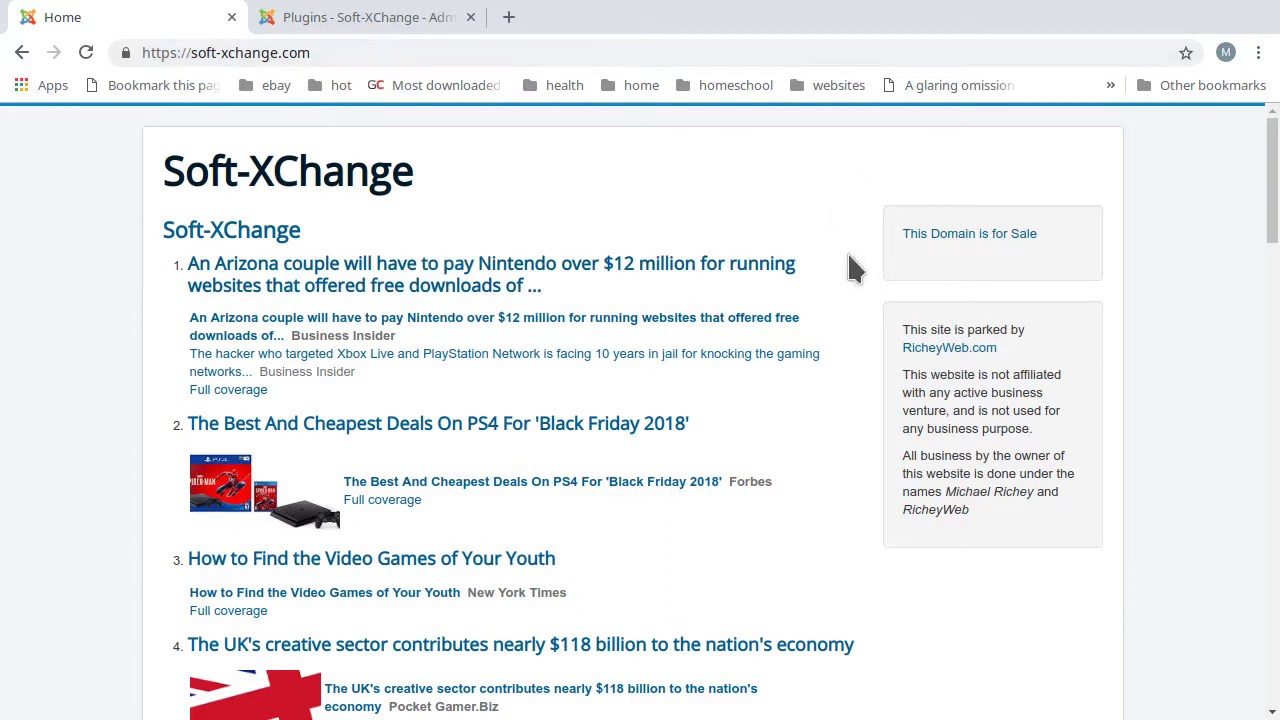
pyautogui.hotkey('ctrl', 'shift', 'i')
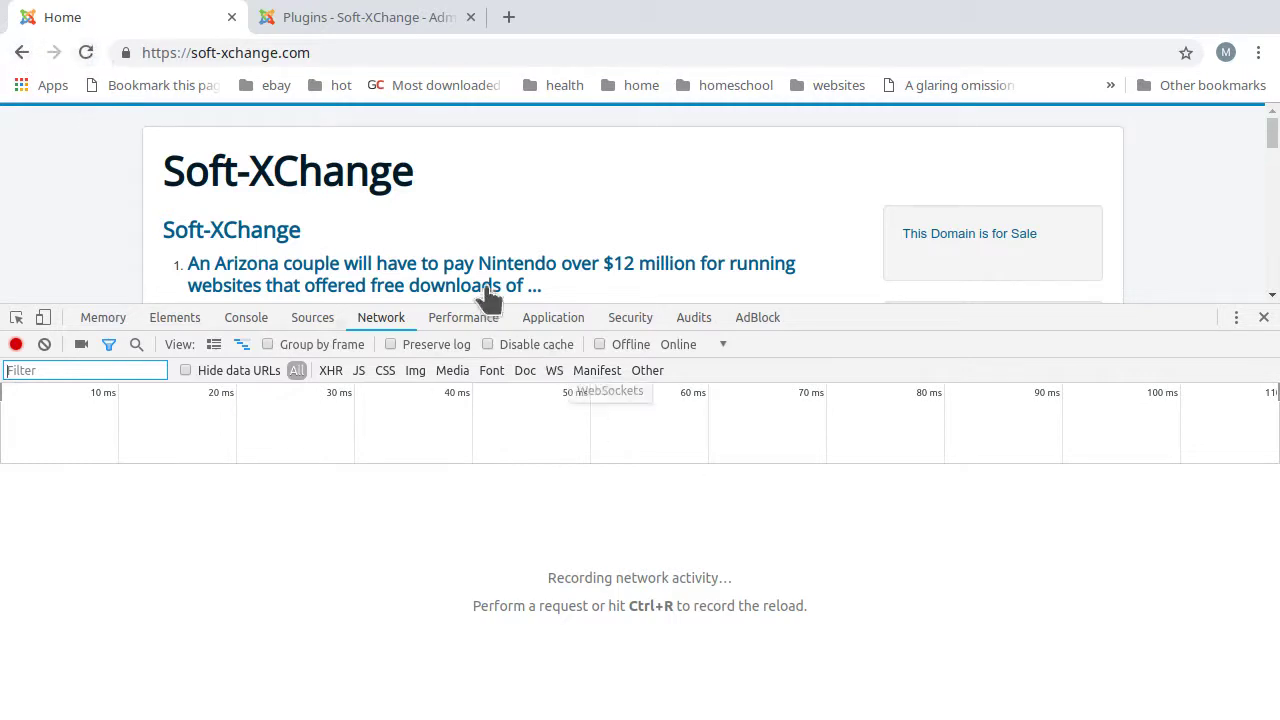
pyautogui.click(553, 317)
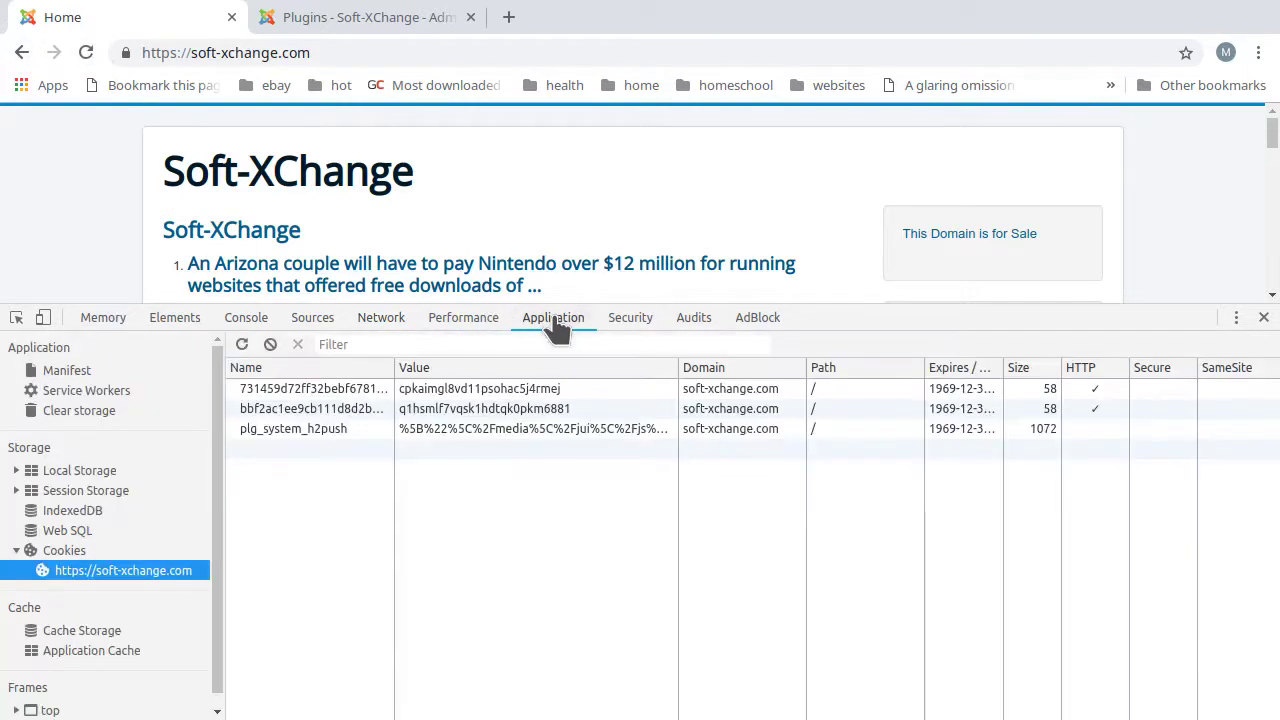
pyautogui.click(290, 428)
pyautogui.press('Delete')
pyautogui.press('Delete')
pyautogui.press('Delete')
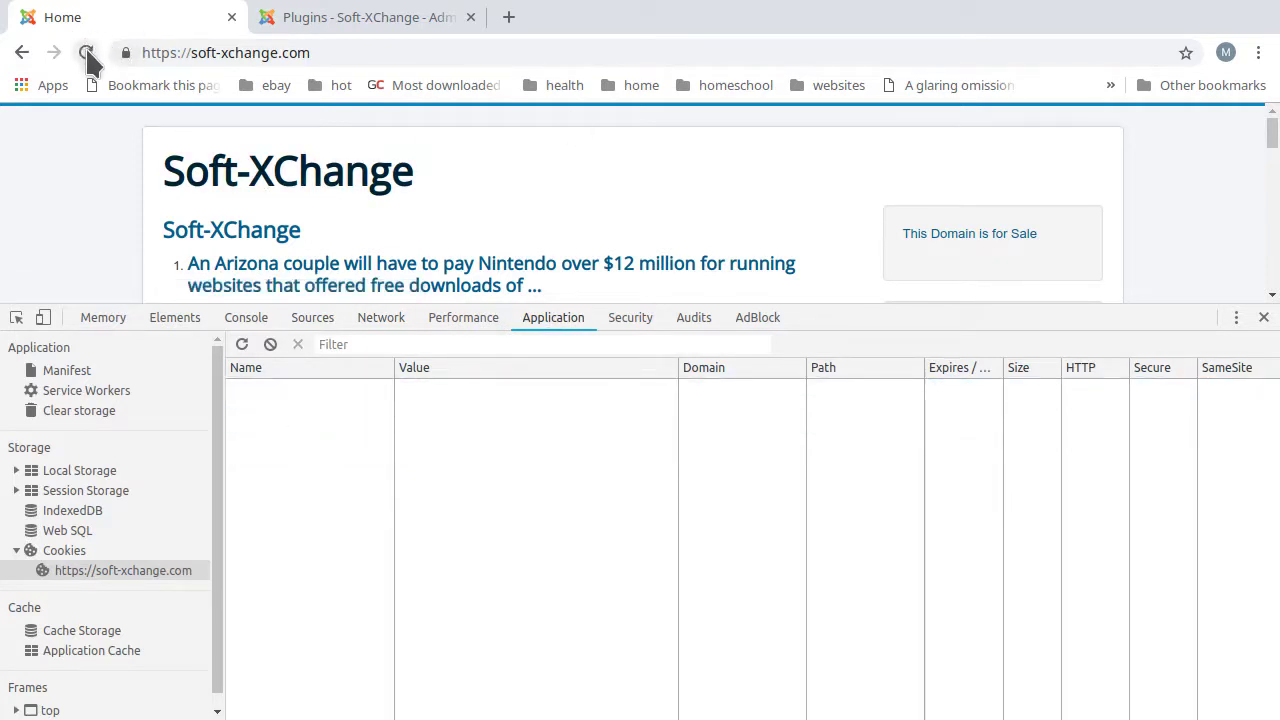
# Reload the home page while recording network activity and examine the initiator, size and timing of the first-visit requests
pyautogui.click(381, 317)
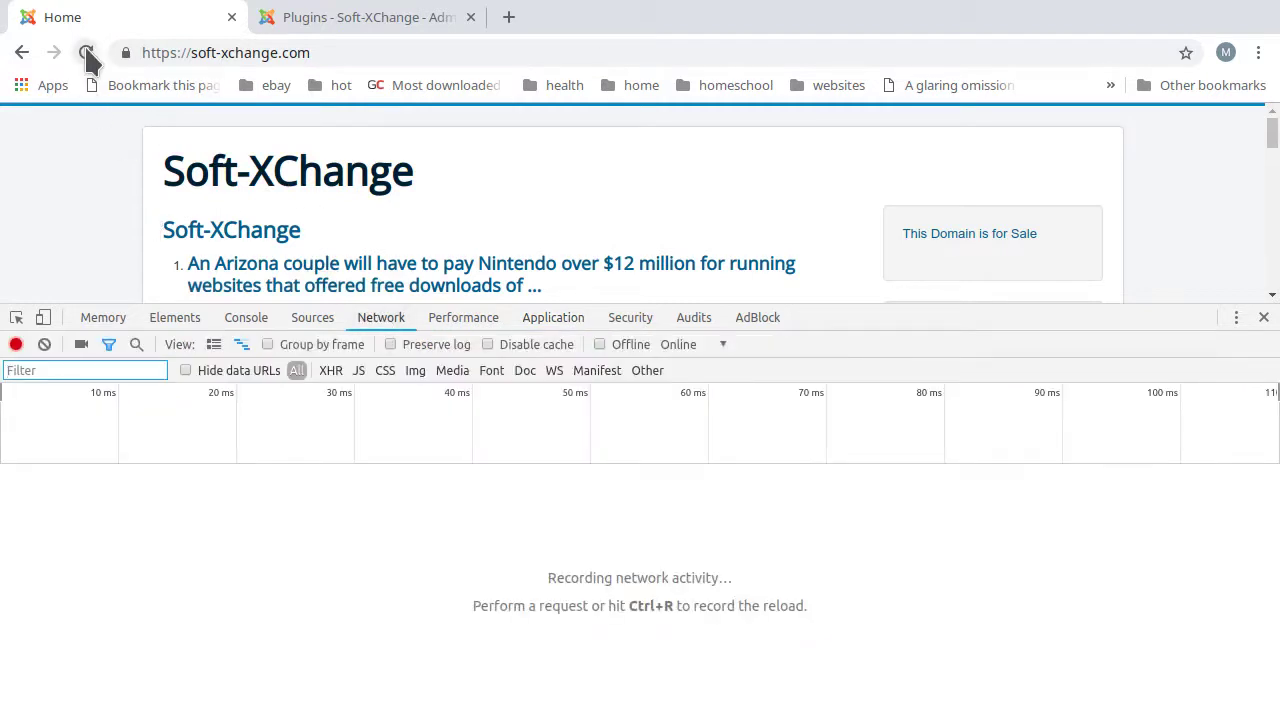
pyautogui.hotkey('ctrl', 'r')
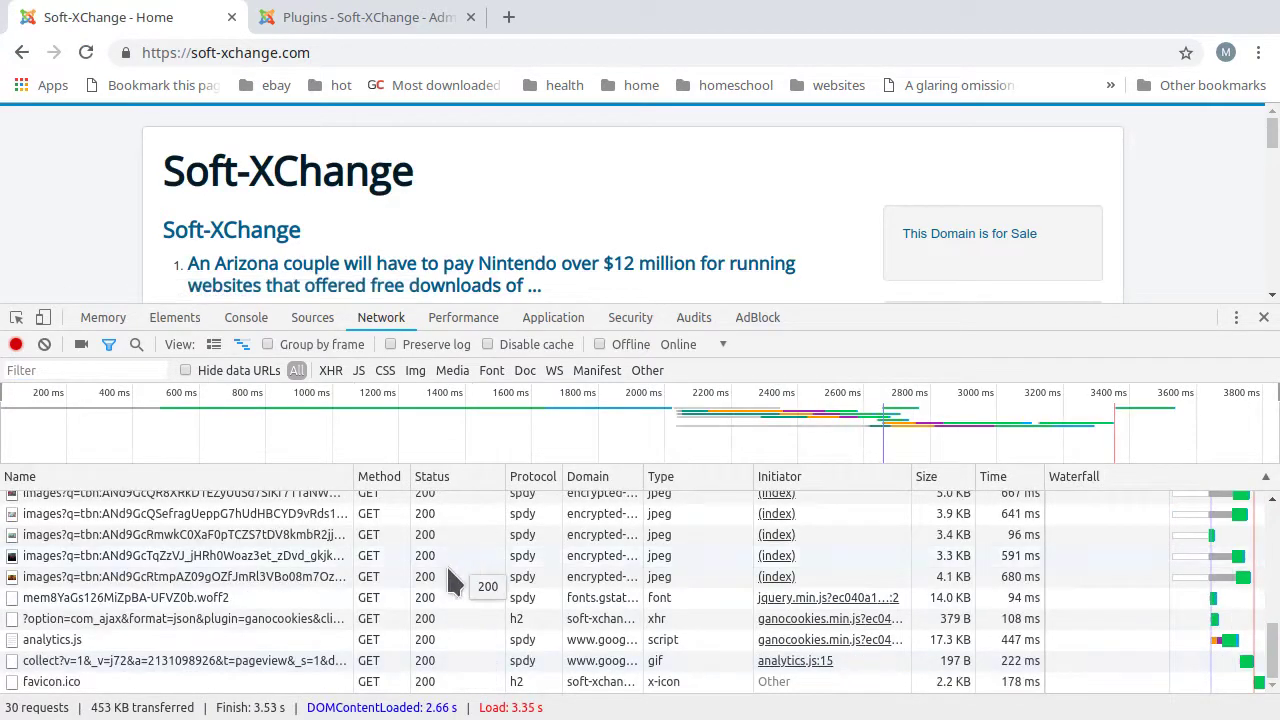
pyautogui.scroll(5, 450, 580)
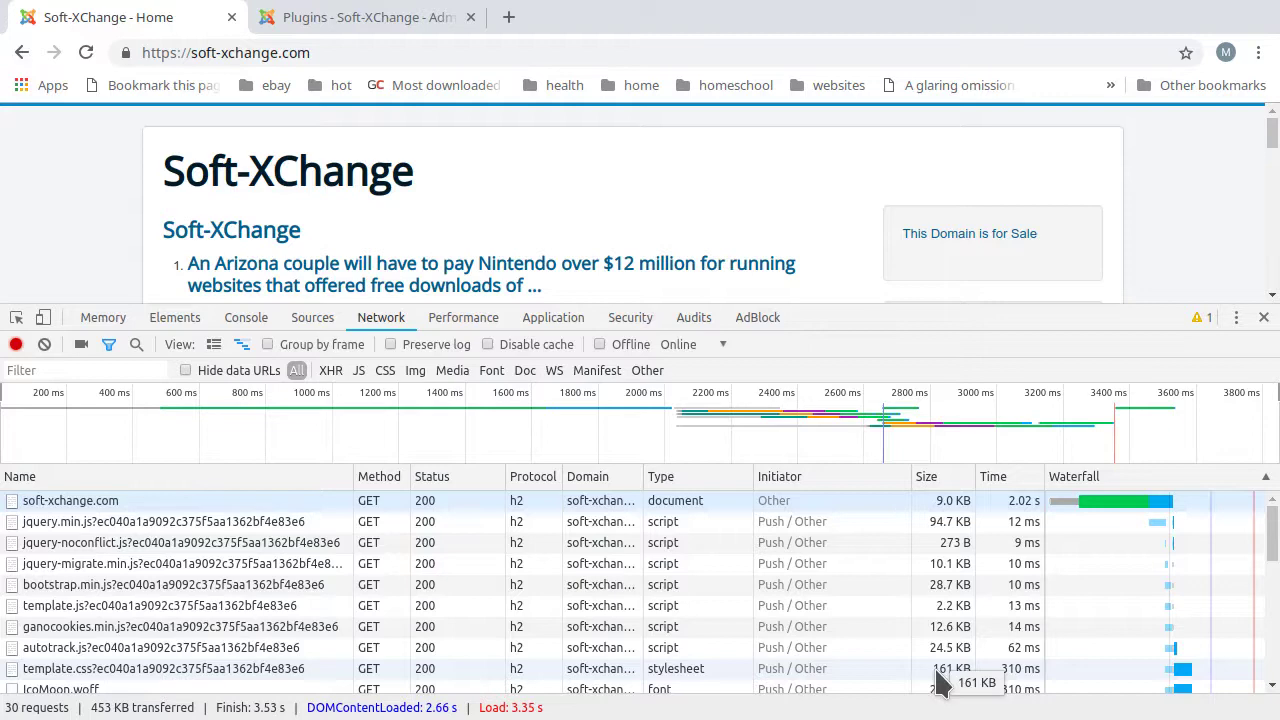
pyautogui.scroll(-3, 945, 680)
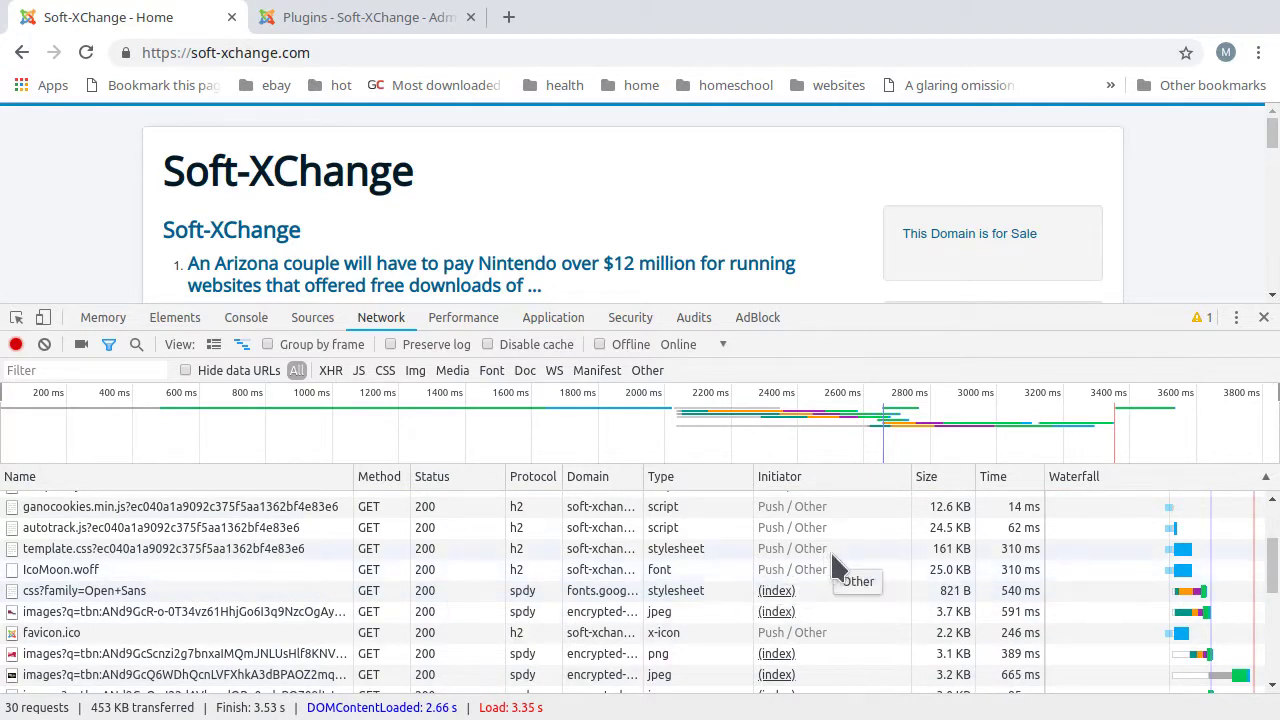
pyautogui.scroll(3, 835, 560)
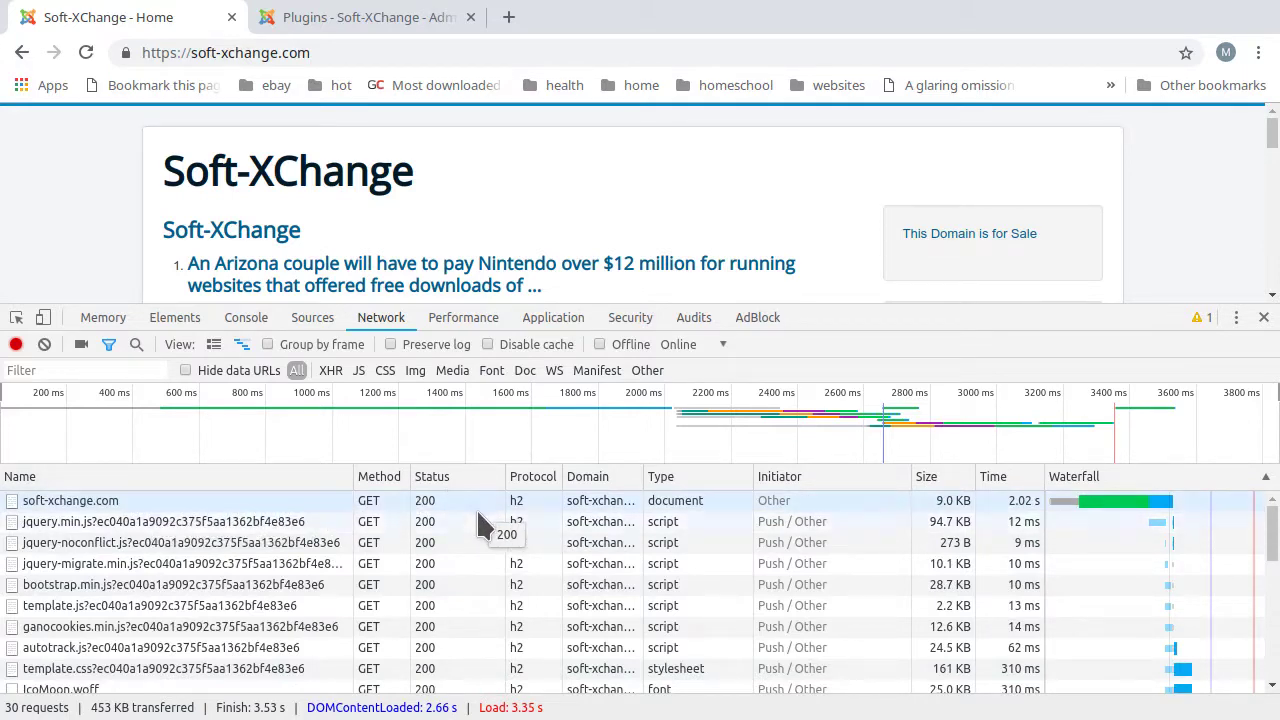
# Reload the home page as a repeat visit and examine the initiators and sizes of the recorded requests
pyautogui.click(362, 180)
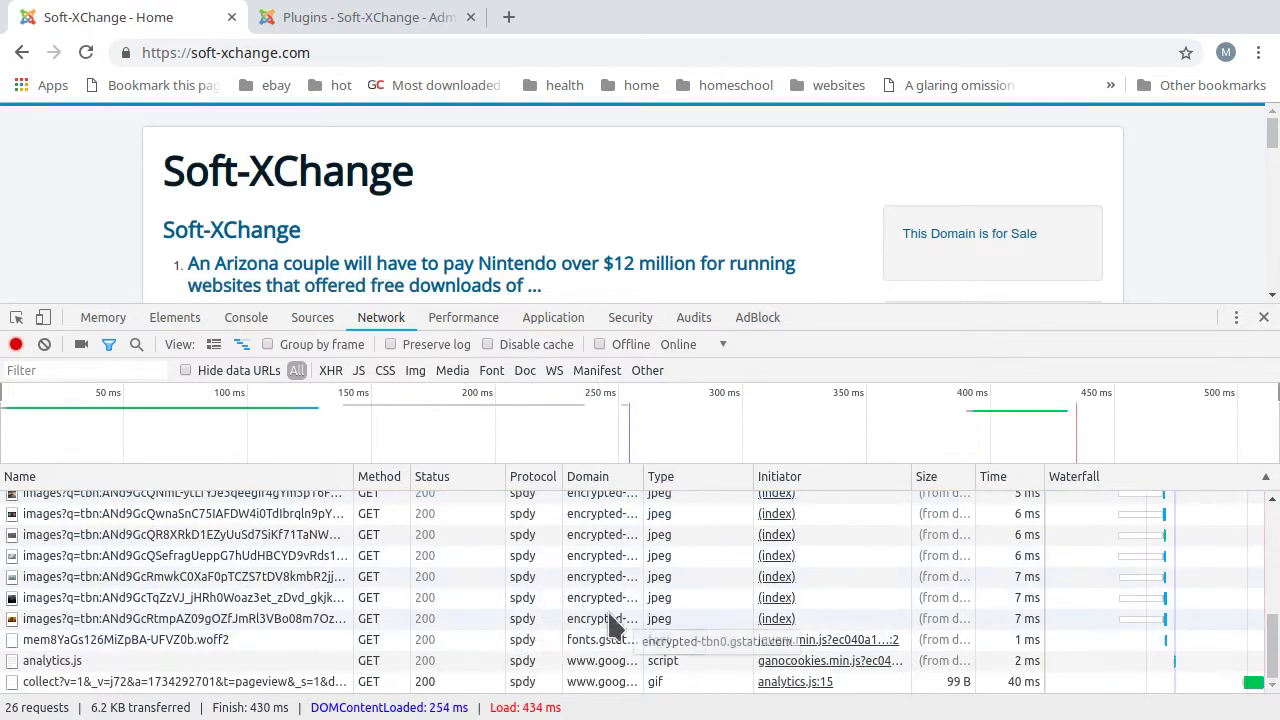
pyautogui.scroll(5, 608, 620)
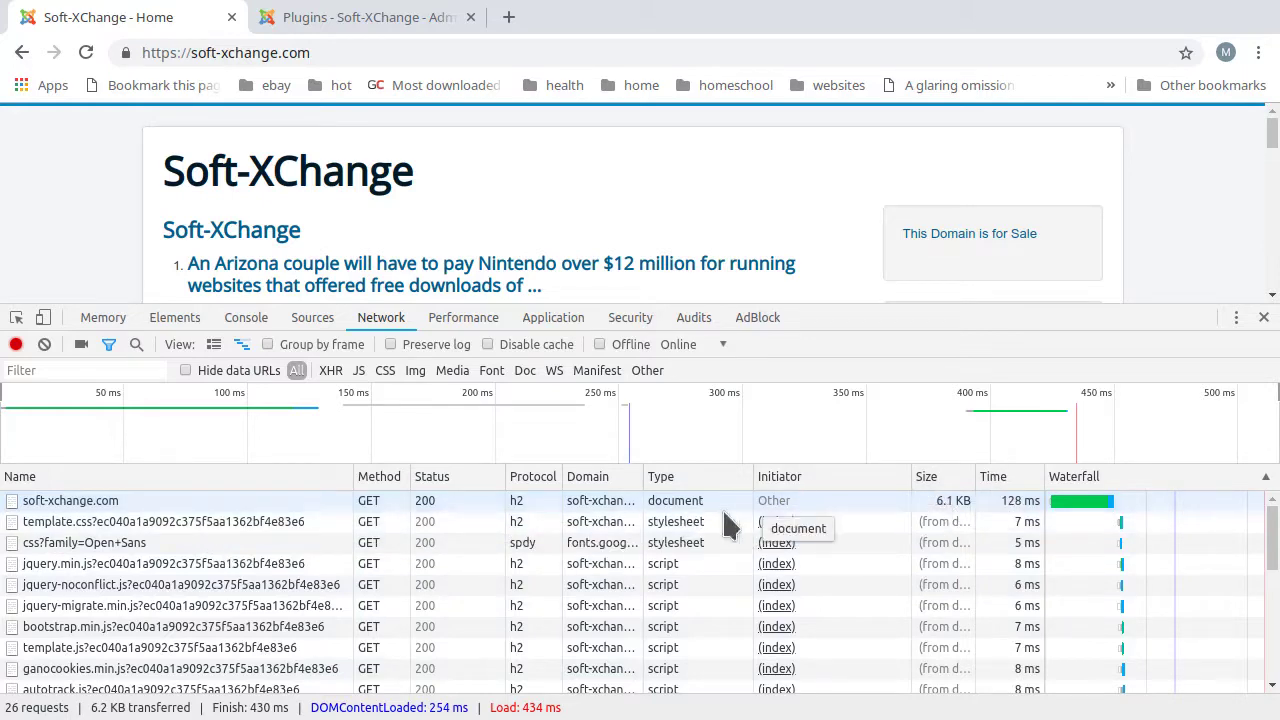
pyautogui.scroll(-6, 780, 515)
pyautogui.scroll(8, 930, 520)
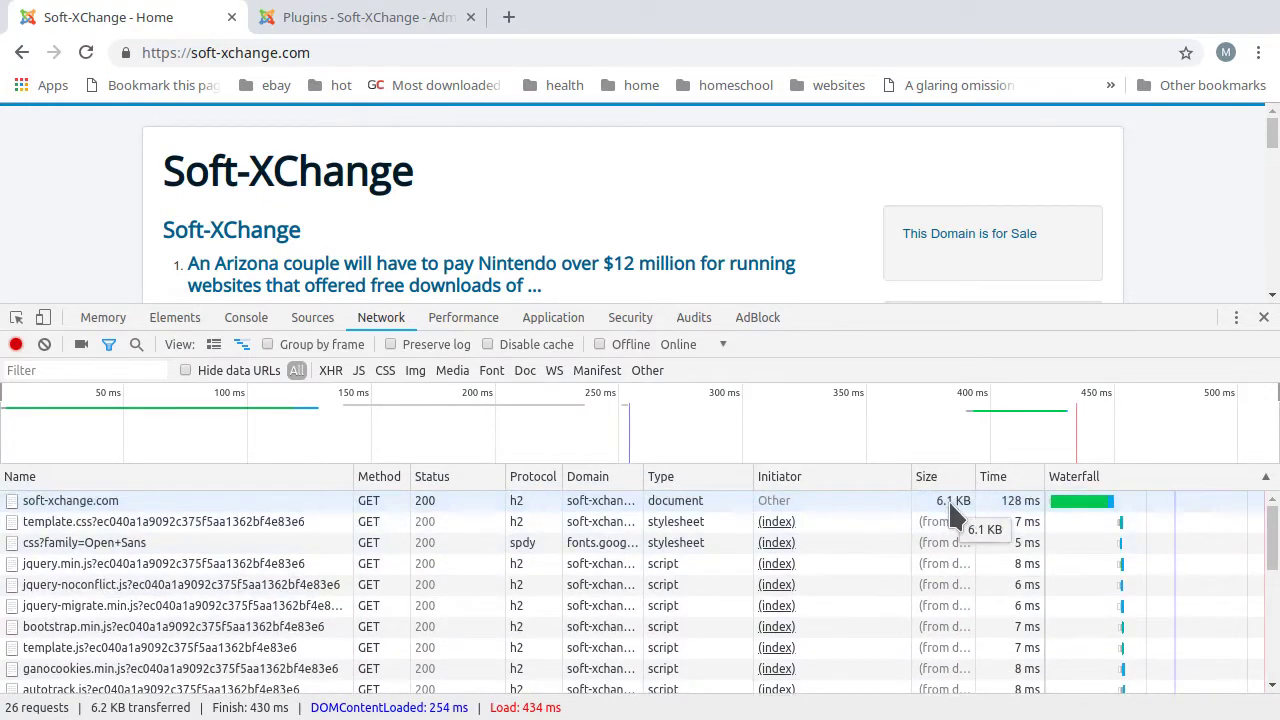
pyautogui.scroll(-5, 900, 530)
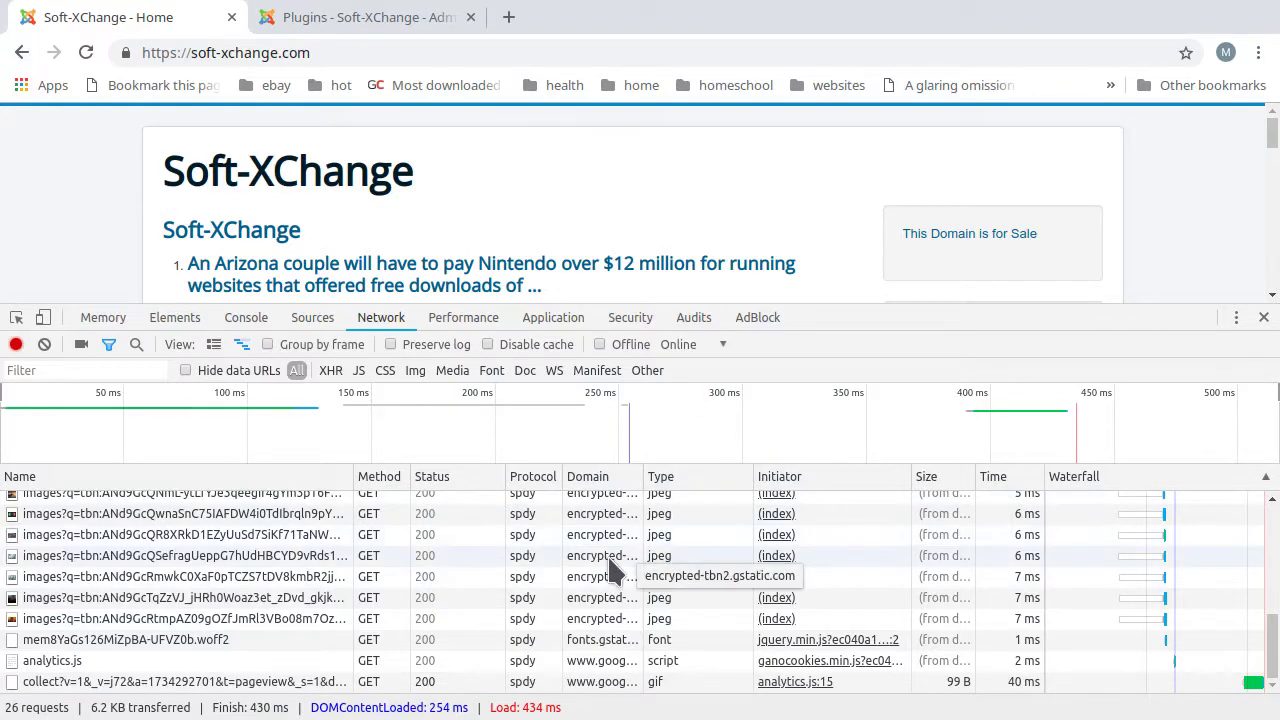
pyautogui.scroll(5, 613, 568)
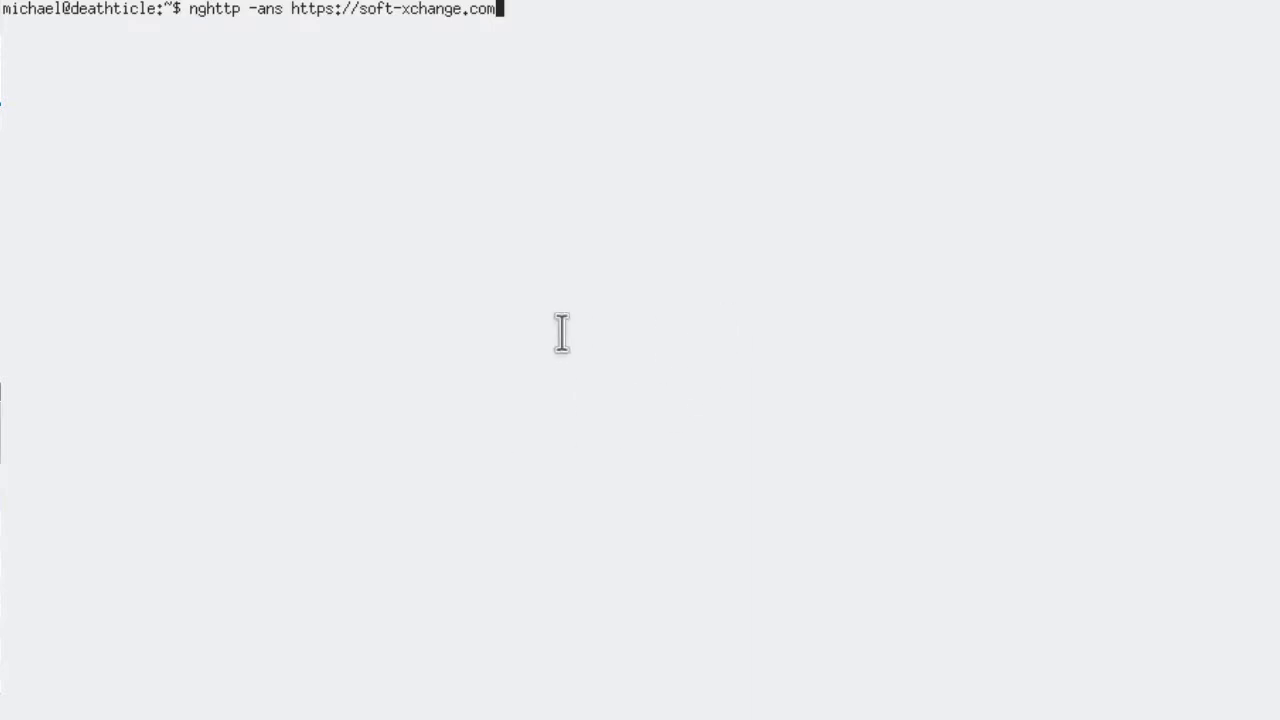
pyautogui.press('Return')
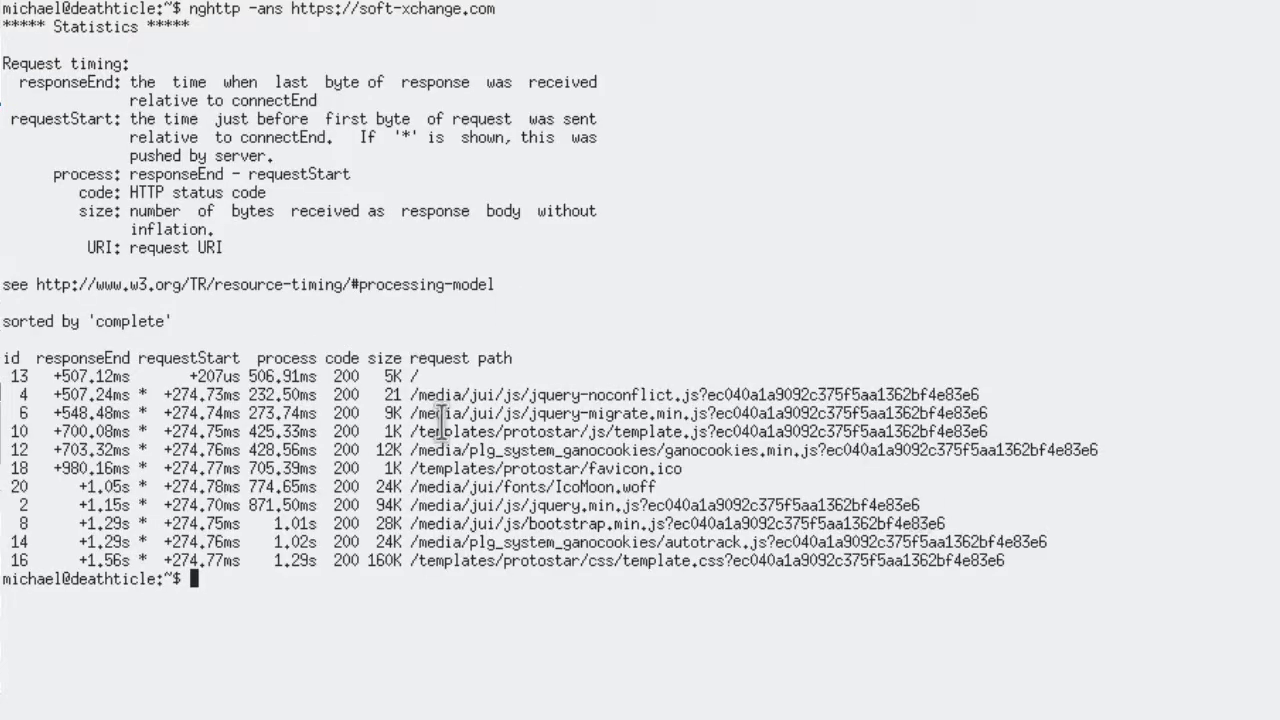
pyautogui.moveTo(418, 376); pyautogui.dragTo(398, 376)
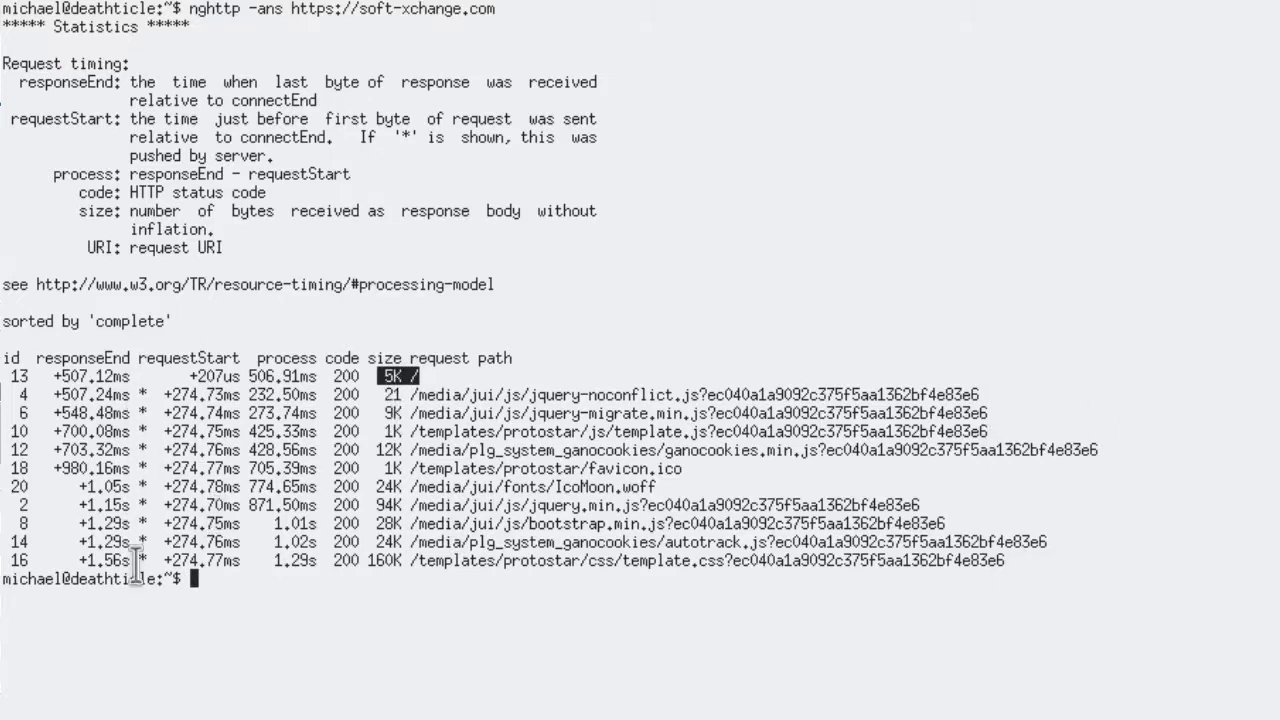
pyautogui.moveTo(360, 137); pyautogui.dragTo(423, 160)
pyautogui.click(447, 299)
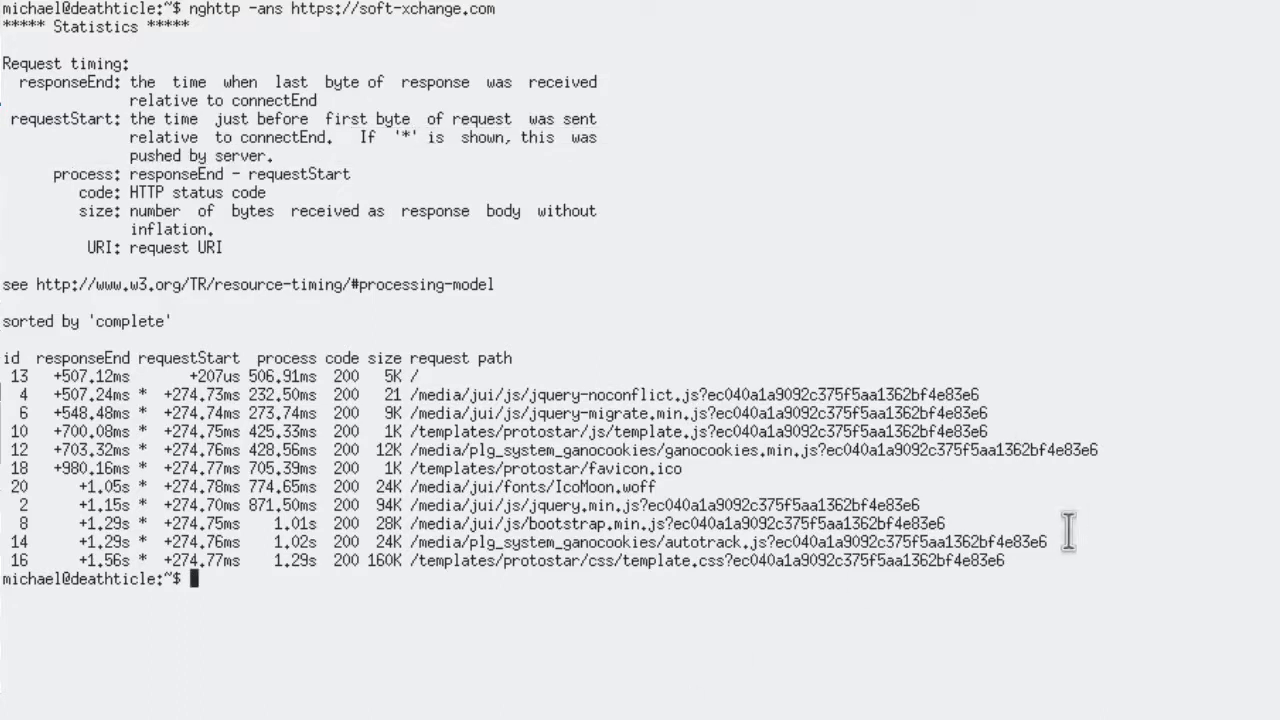
pyautogui.moveTo(1008, 560); pyautogui.dragTo(10, 376)
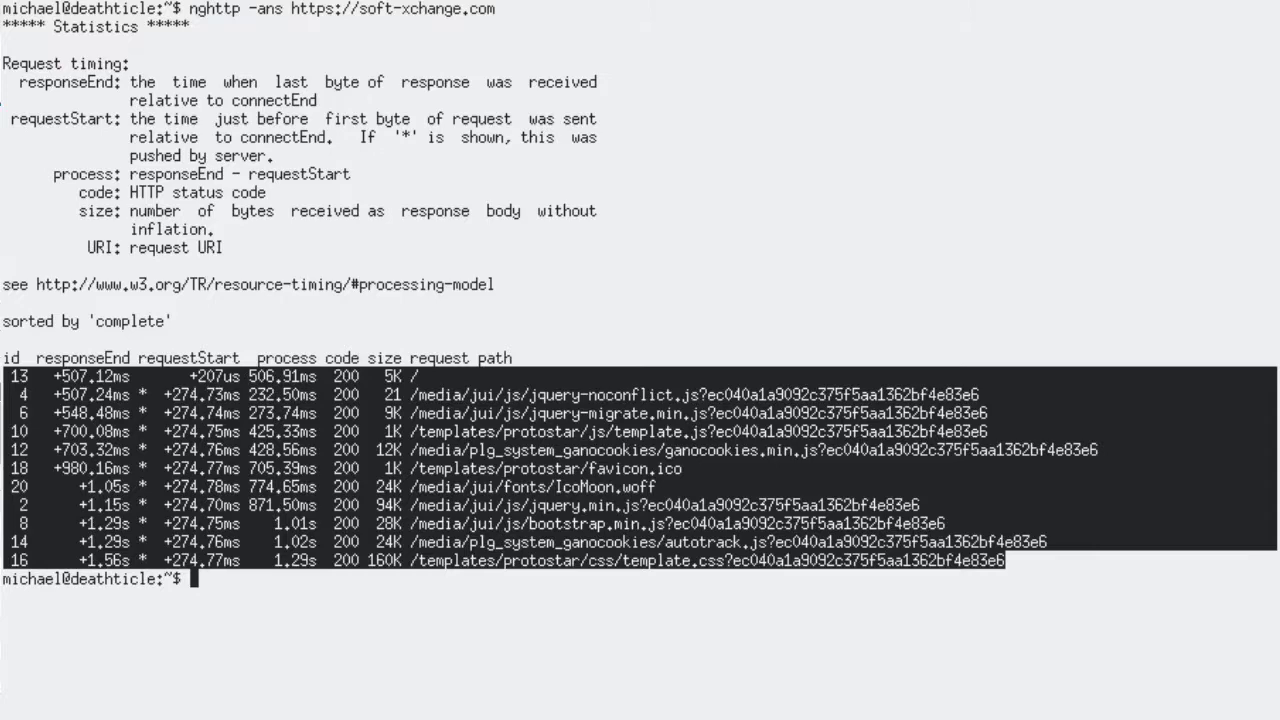
# Return to the browser's Joomla plugin list and open the System - HTTP/2 Push plugin settings
pyautogui.hotkey('alt', 'Tab')
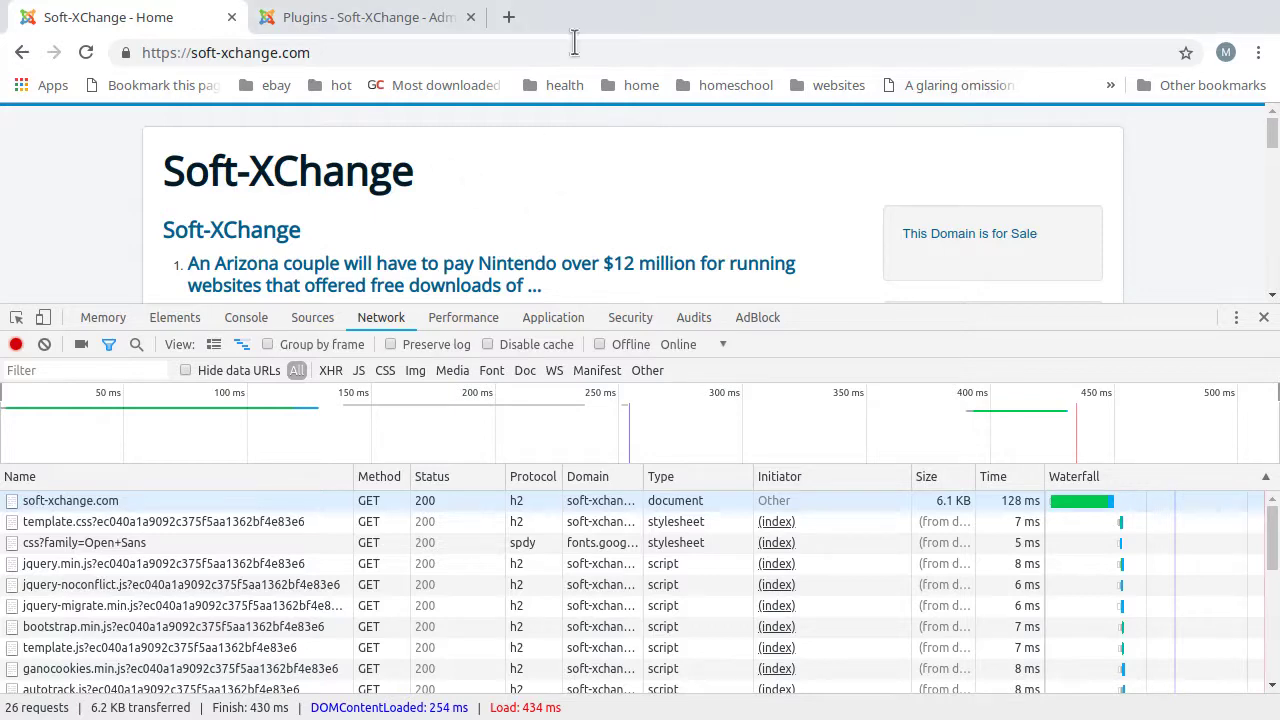
pyautogui.click(334, 24)
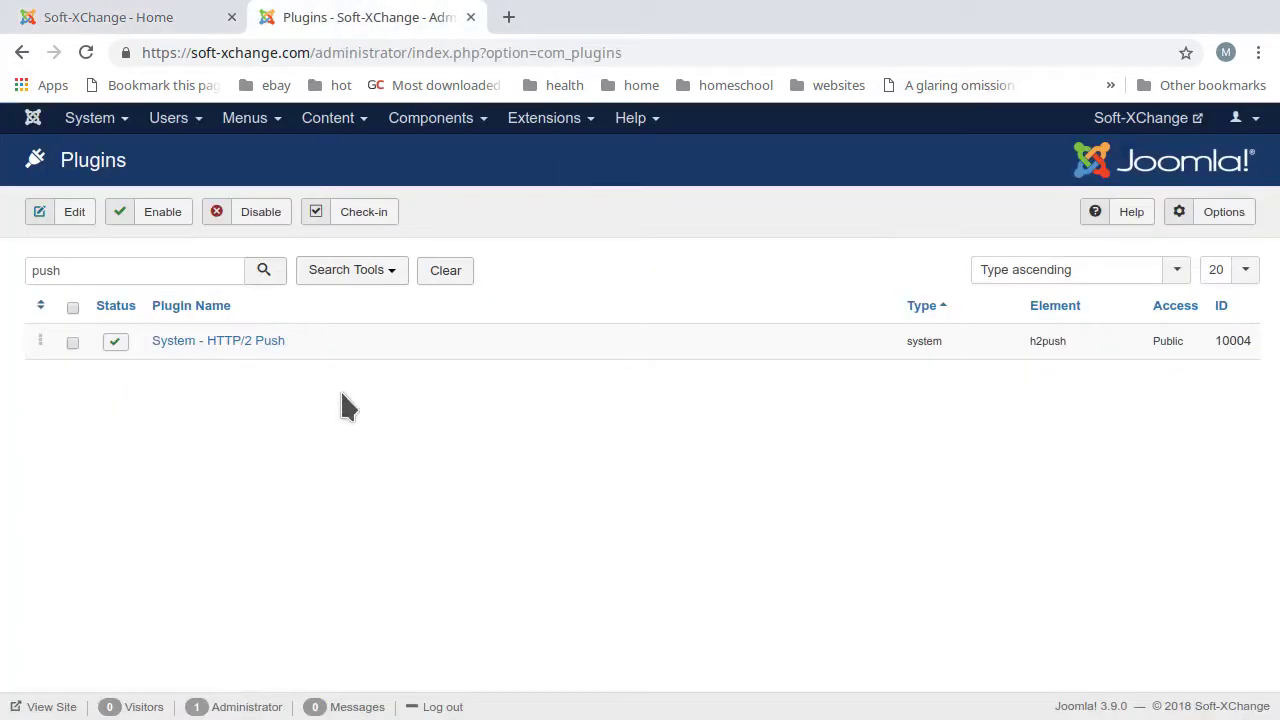
pyautogui.click(210, 340)
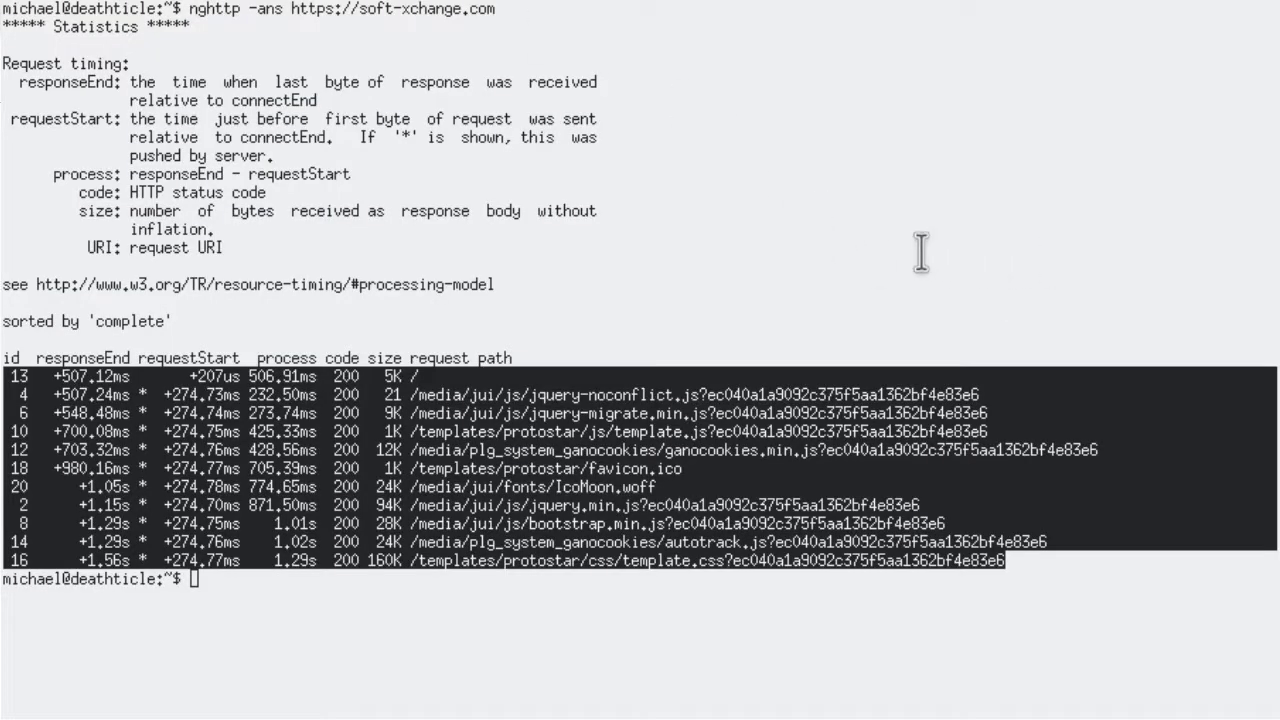
pyautogui.click(965, 257)
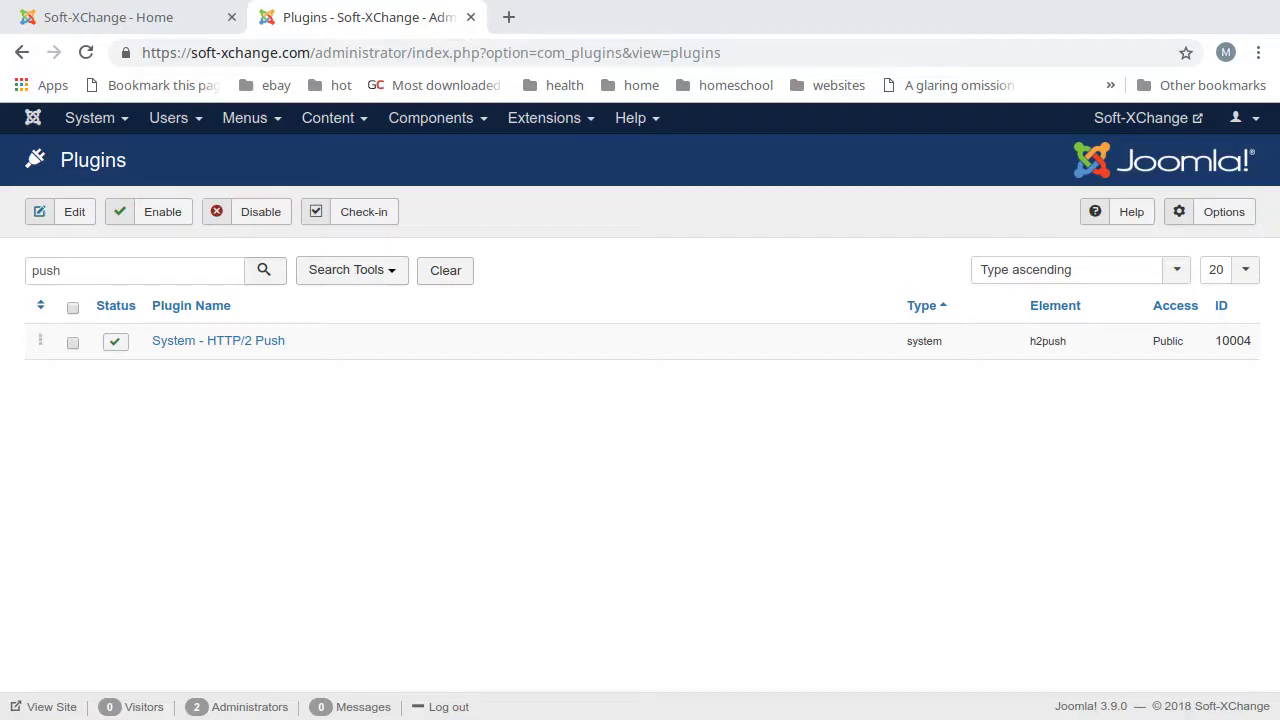
pyautogui.click(268, 345)
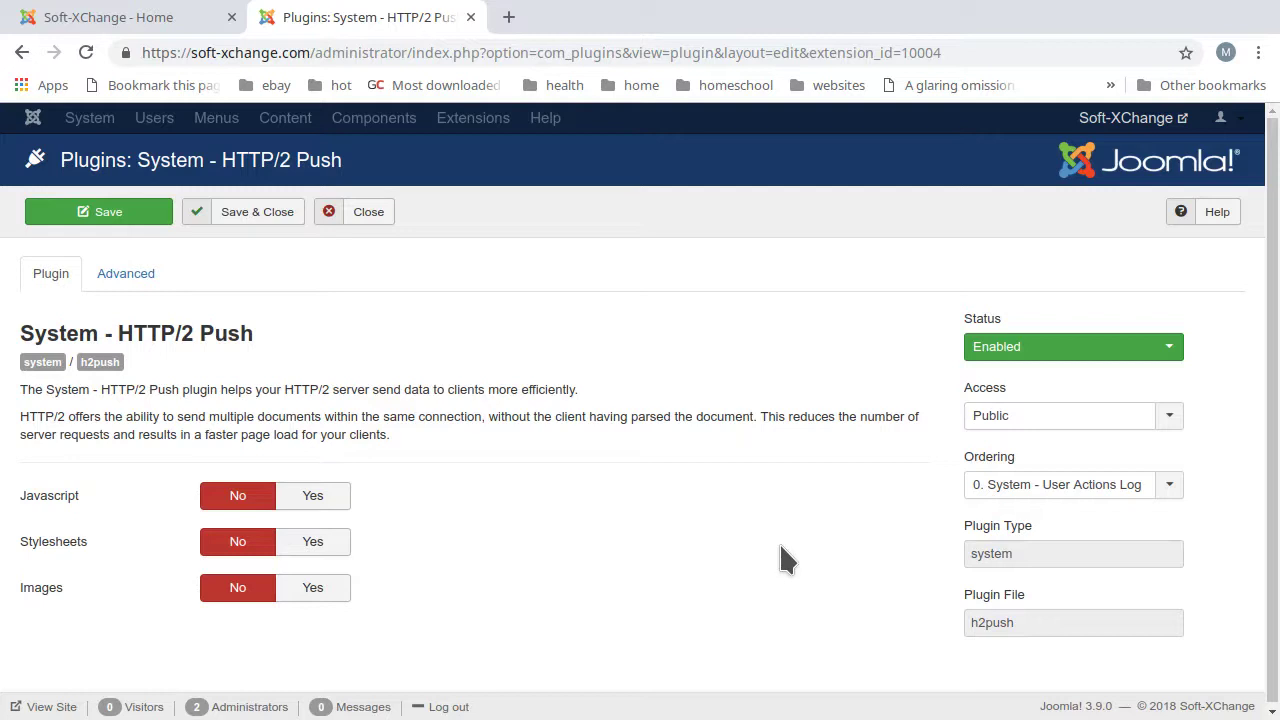
# Switch the Javascript, Stylesheets and Images options to Yes and back to No
pyautogui.click(316, 497)
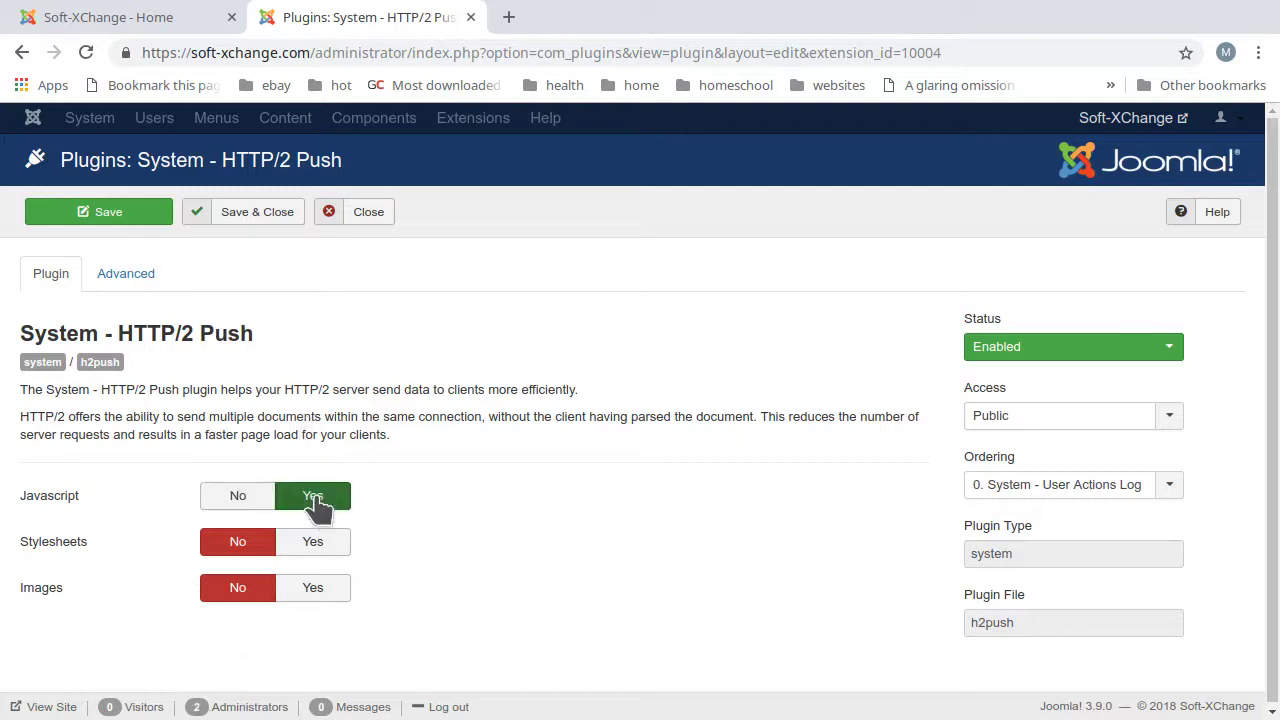
pyautogui.click(315, 546)
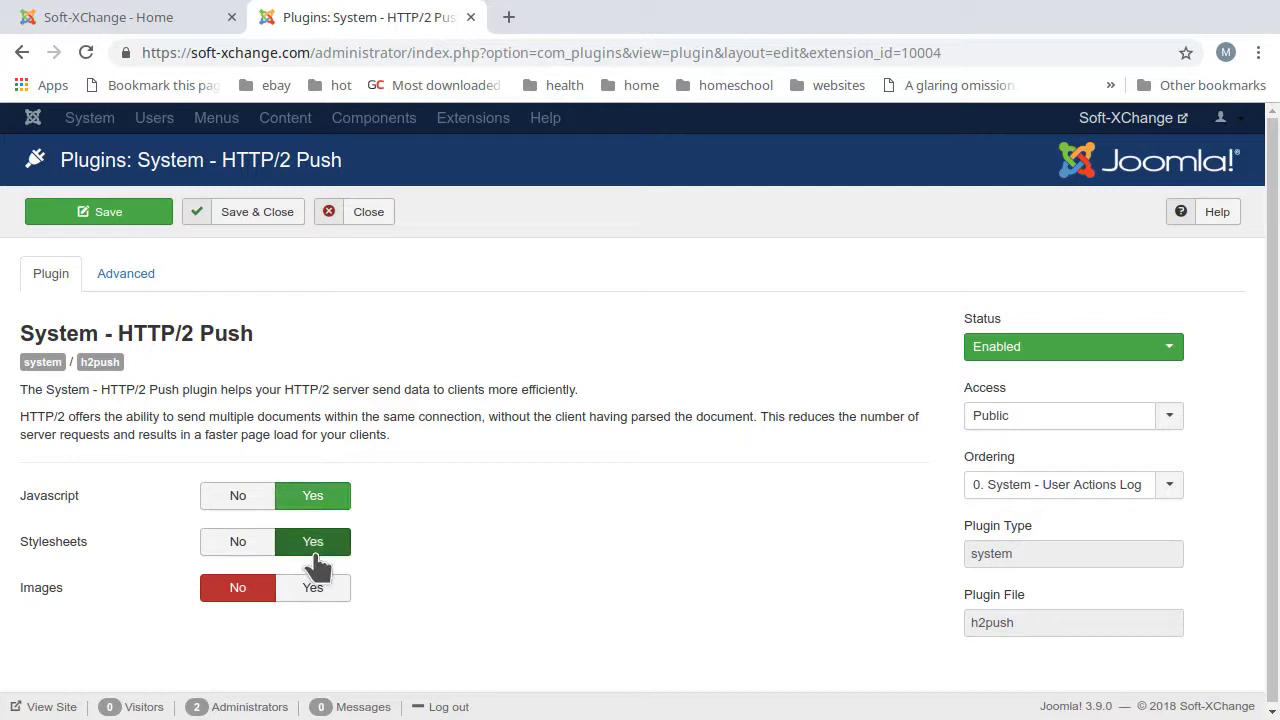
pyautogui.click(305, 589)
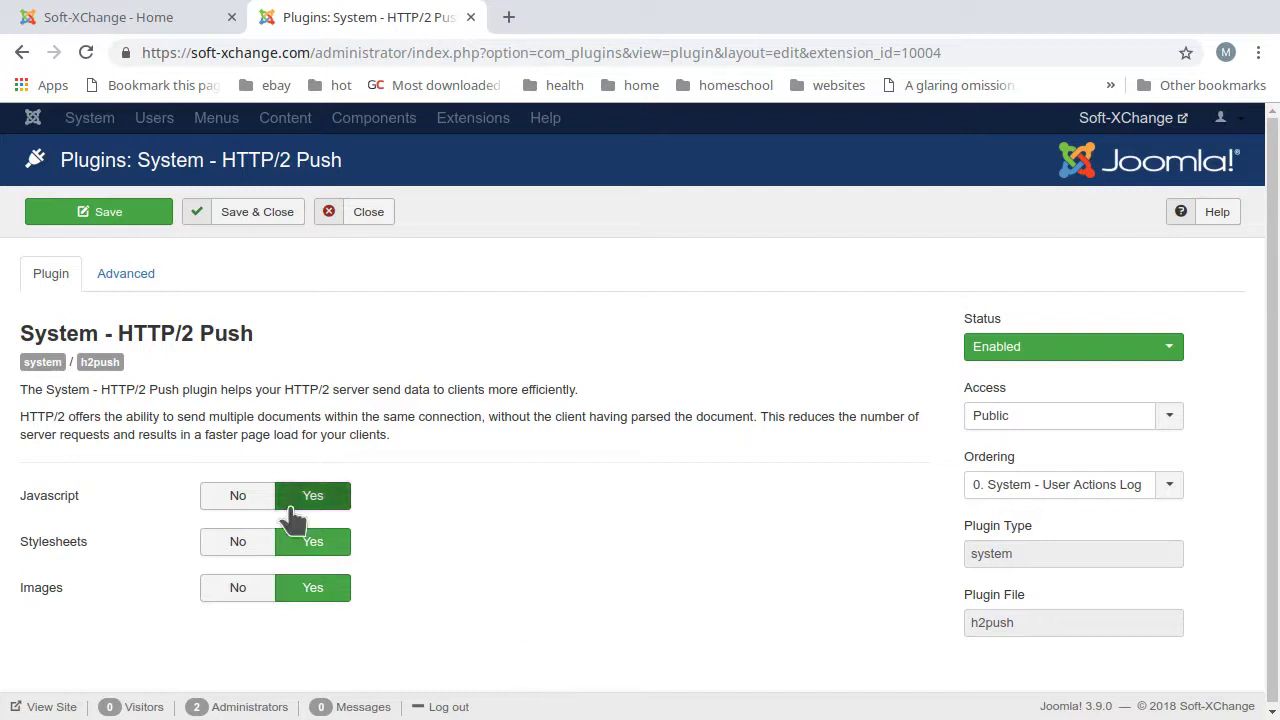
pyautogui.click(237, 496)
pyautogui.click(236, 541)
pyautogui.click(236, 587)
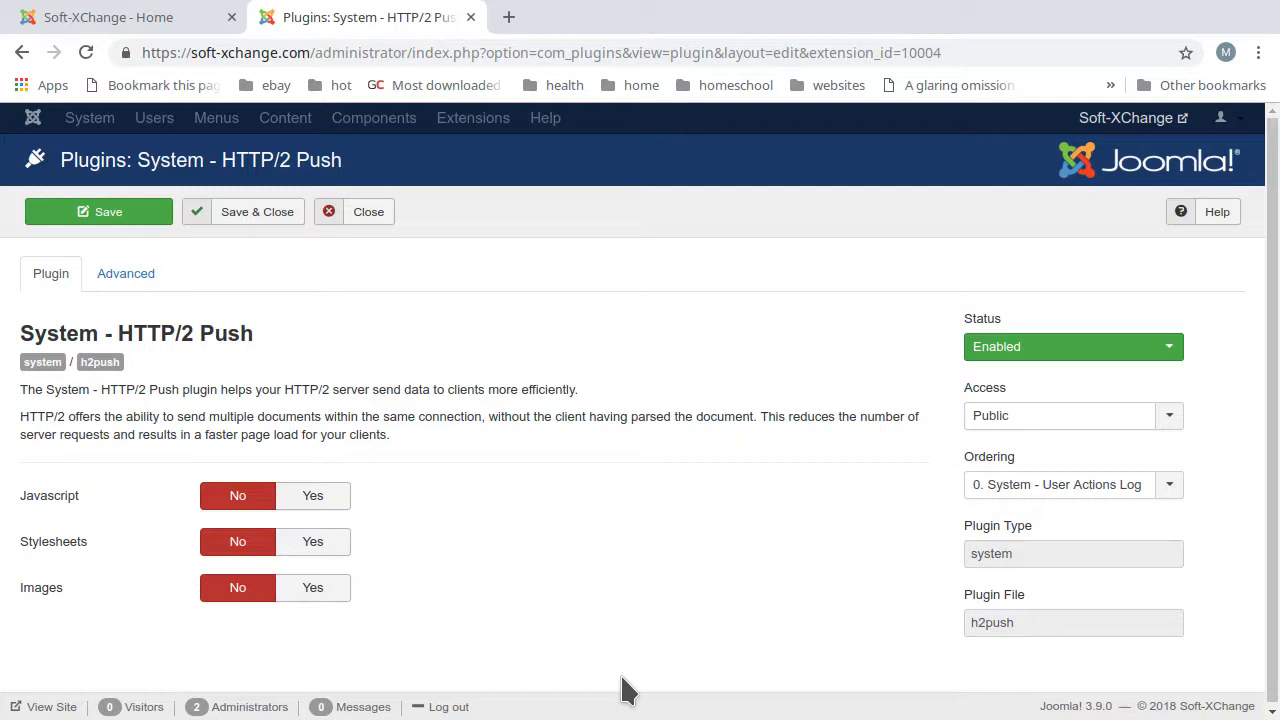
# Examine the plugin's advanced Forced Items list, including each item's path, type, version setting and font mime type
pyautogui.click(120, 273)
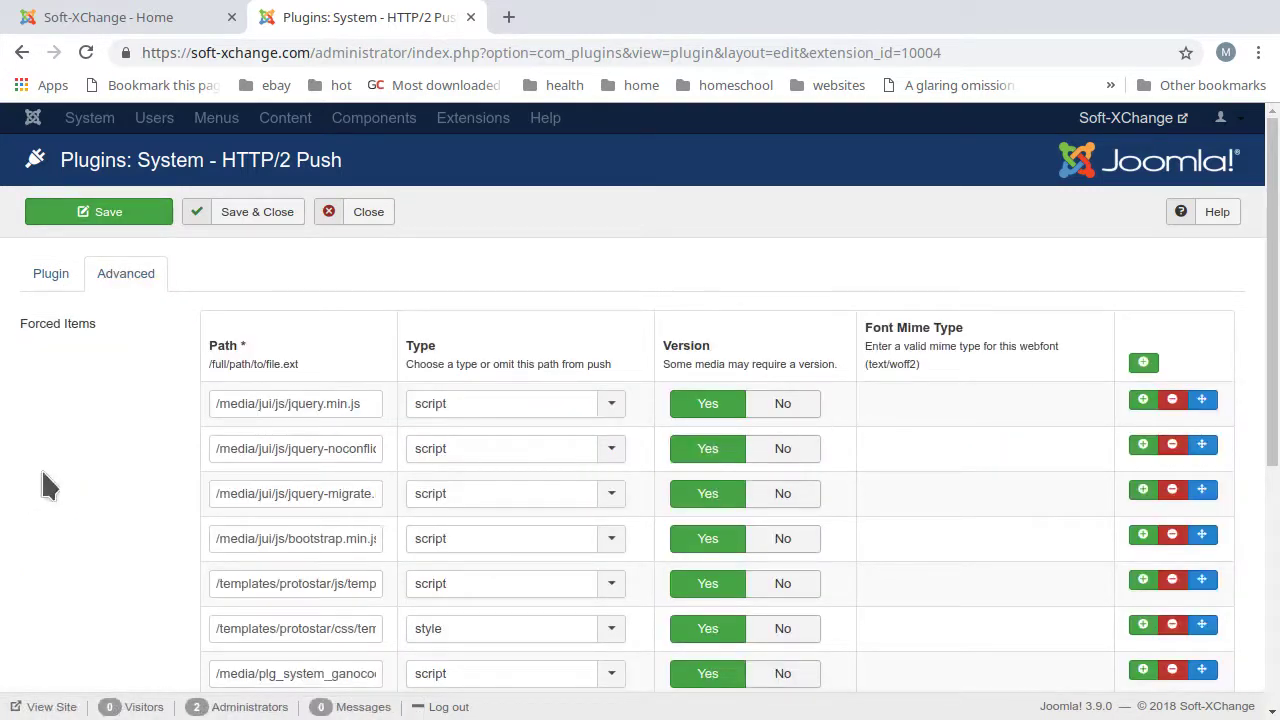
pyautogui.scroll(-3, 100, 448)
pyautogui.scroll(-3, 100, 448)
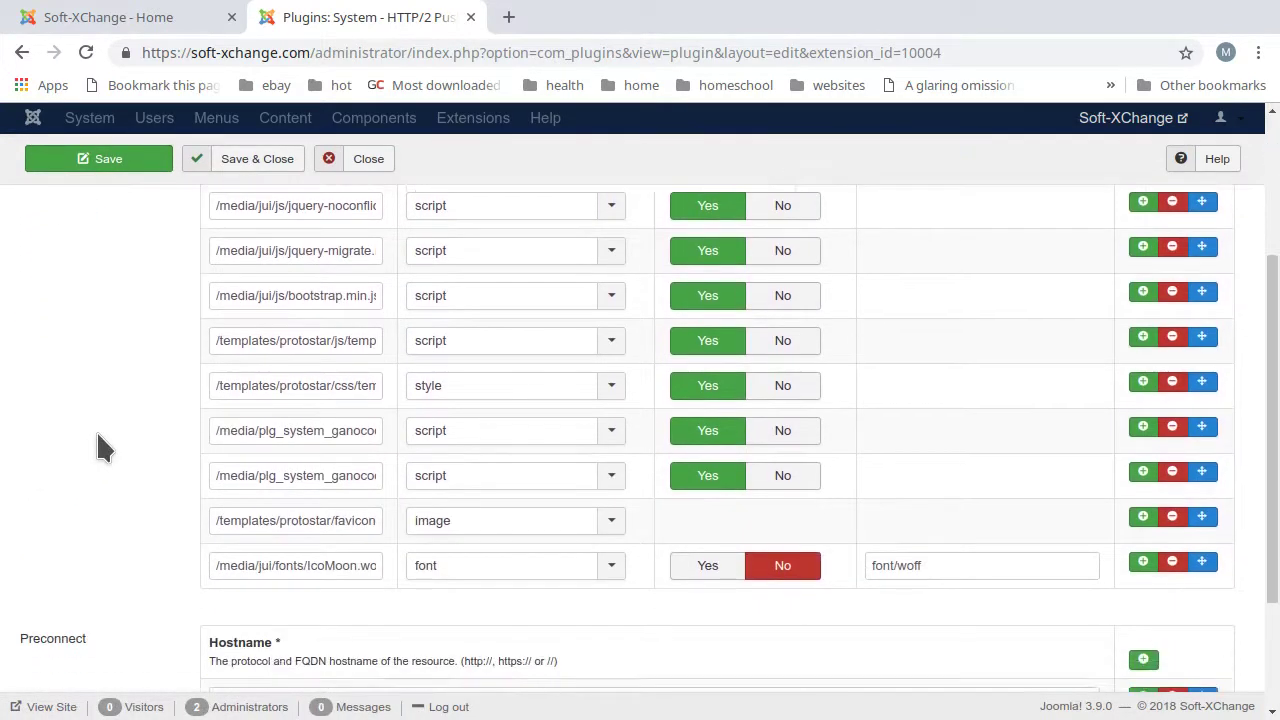
pyautogui.scroll(6, 100, 448)
pyautogui.scroll(-2, 100, 448)
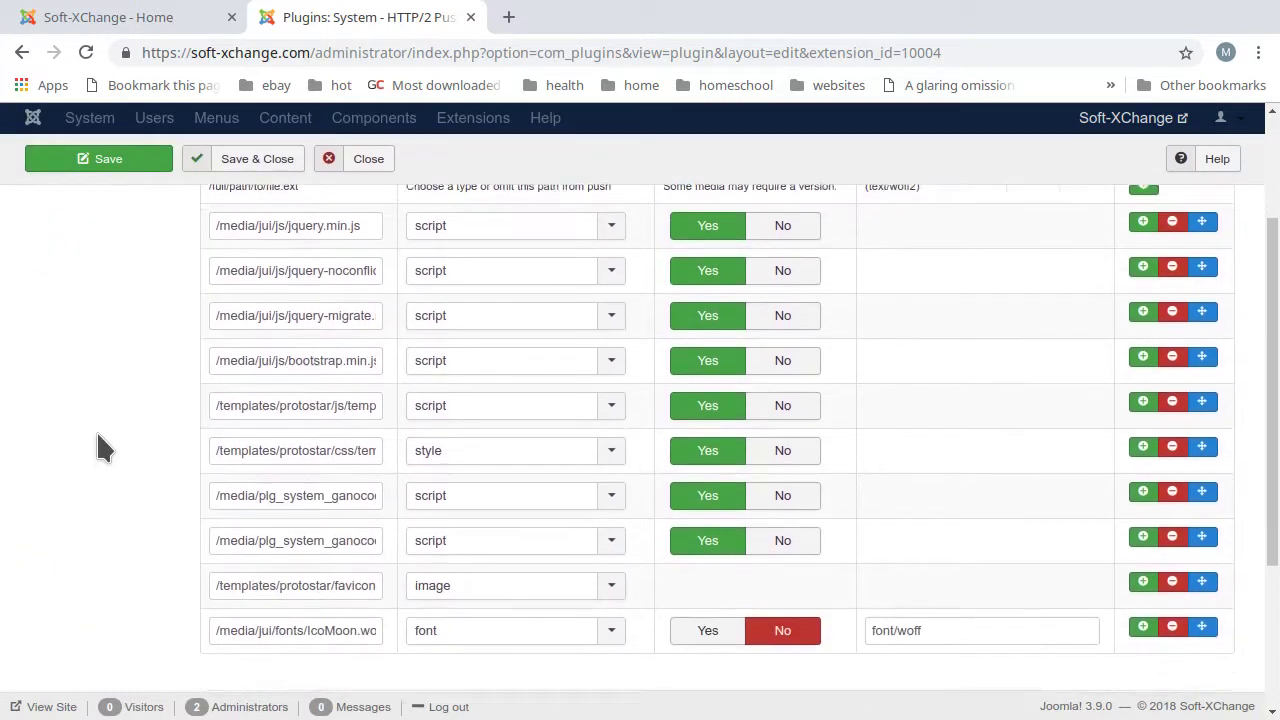
pyautogui.scroll(1, 100, 448)
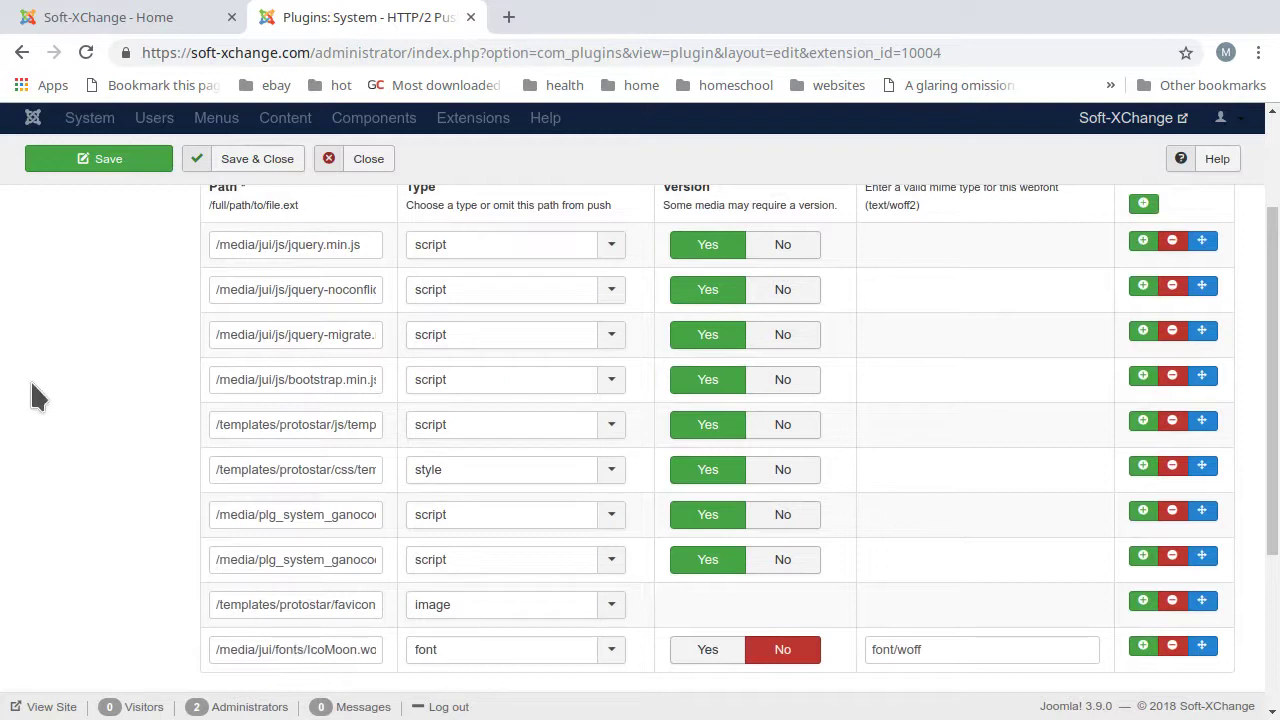
pyautogui.scroll(1, 30, 357)
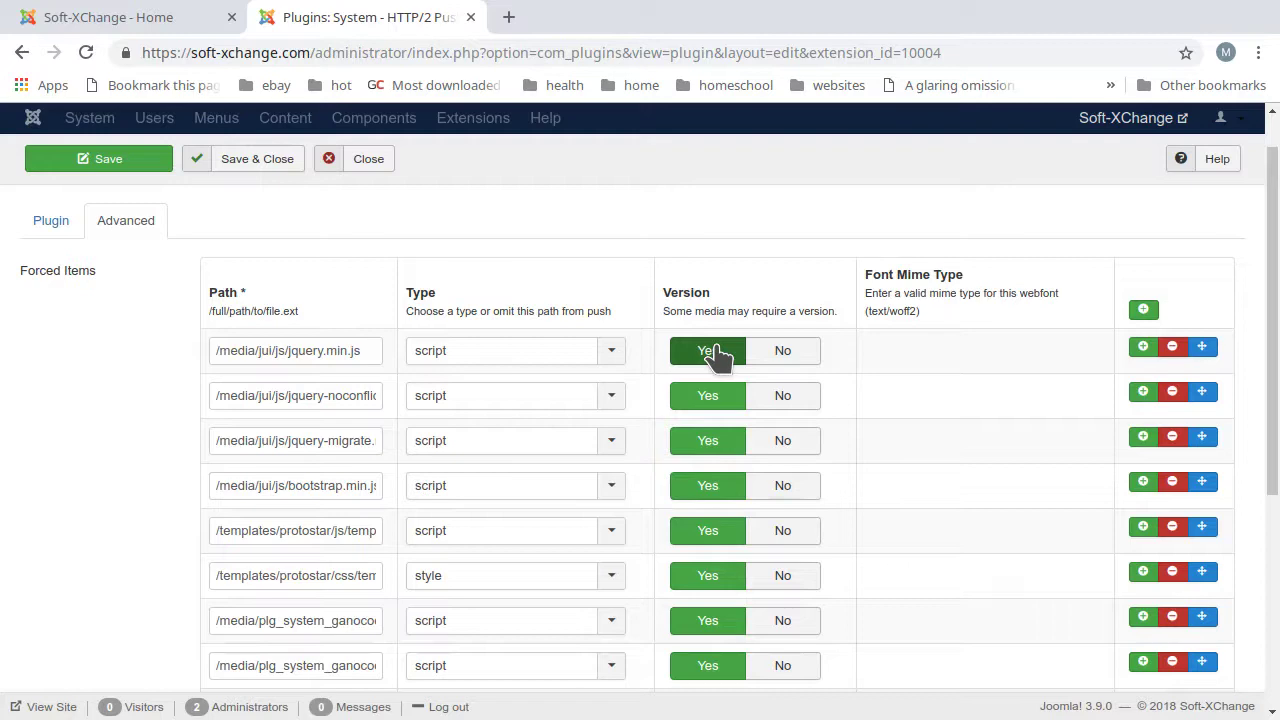
# Compare the Soft-XChange page's network requests with the Version settings in the plugin's Forced Items list
pyautogui.click(160, 17)
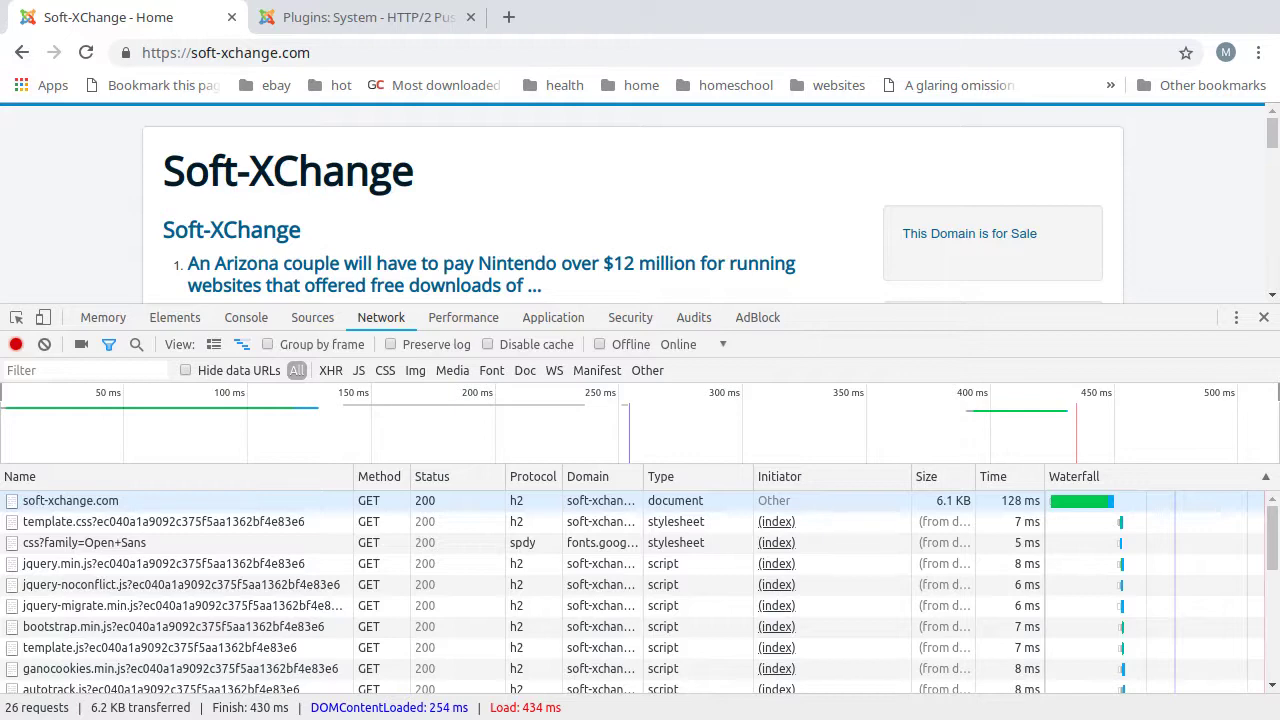
pyautogui.click(405, 17)
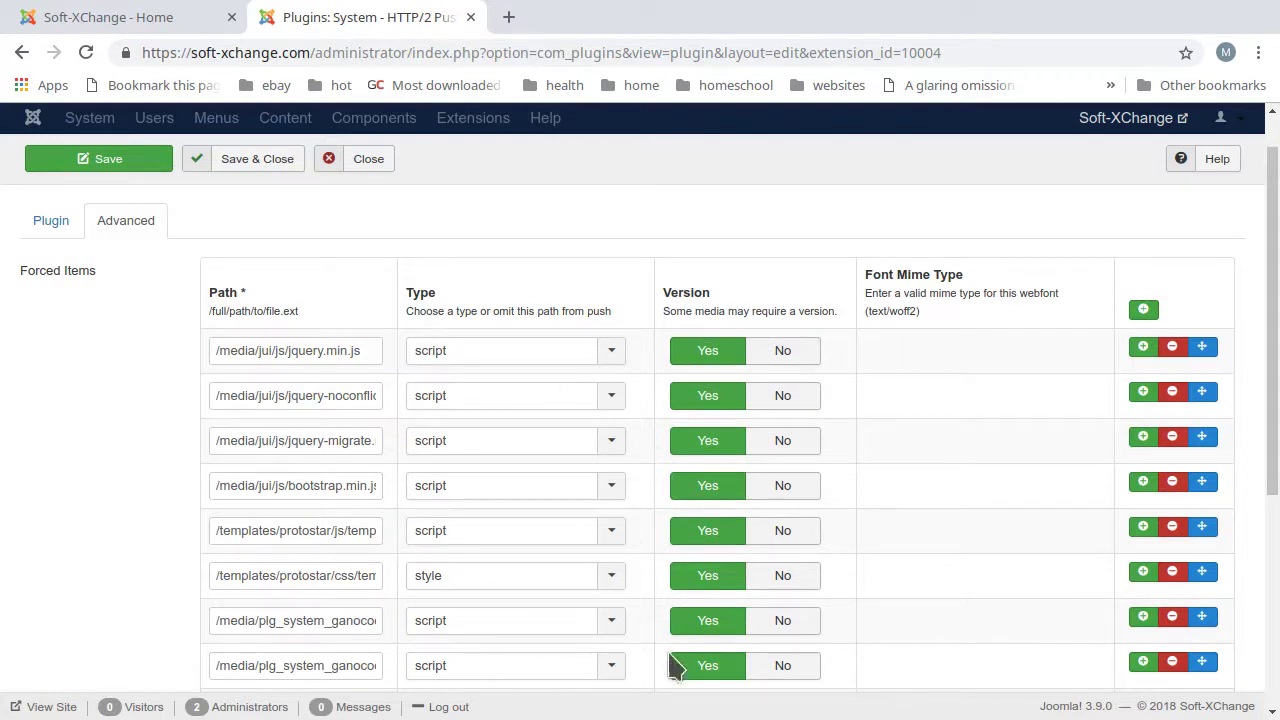
pyautogui.scroll(-2, 137, 343)
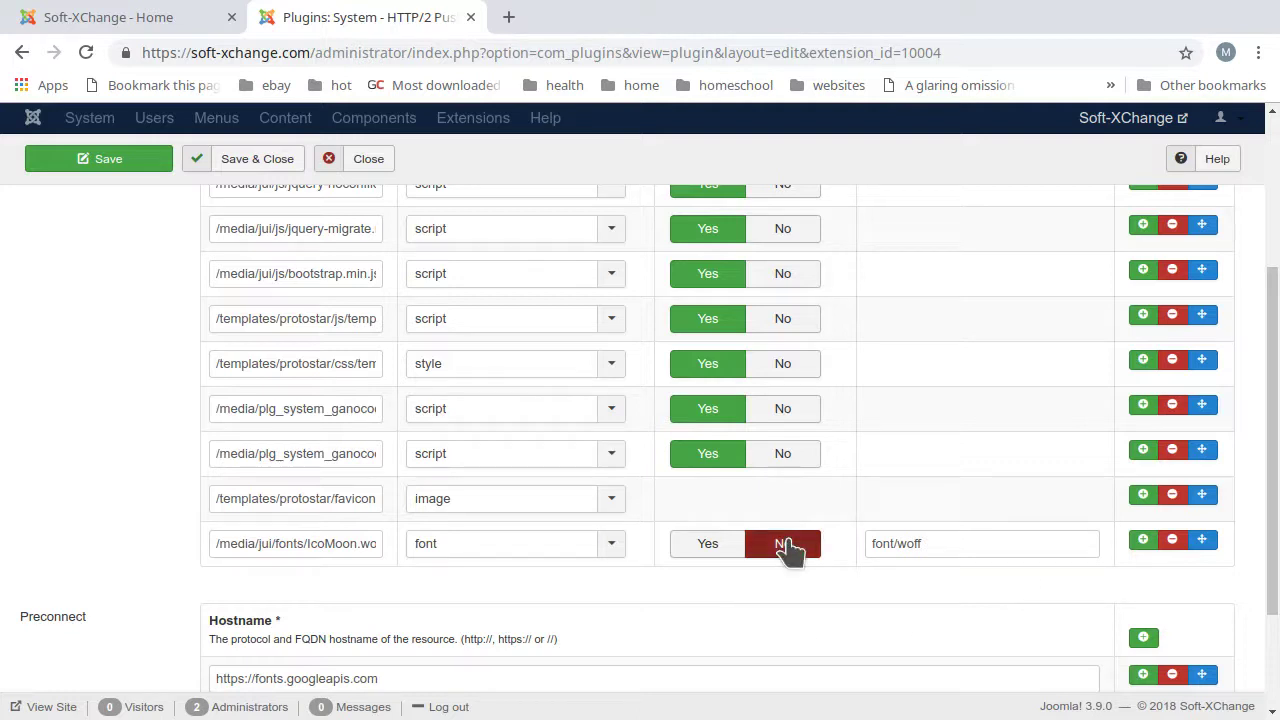
# Highlight the font mime type of the IcoMoon font entry in the Forced Items list
pyautogui.click(903, 543)
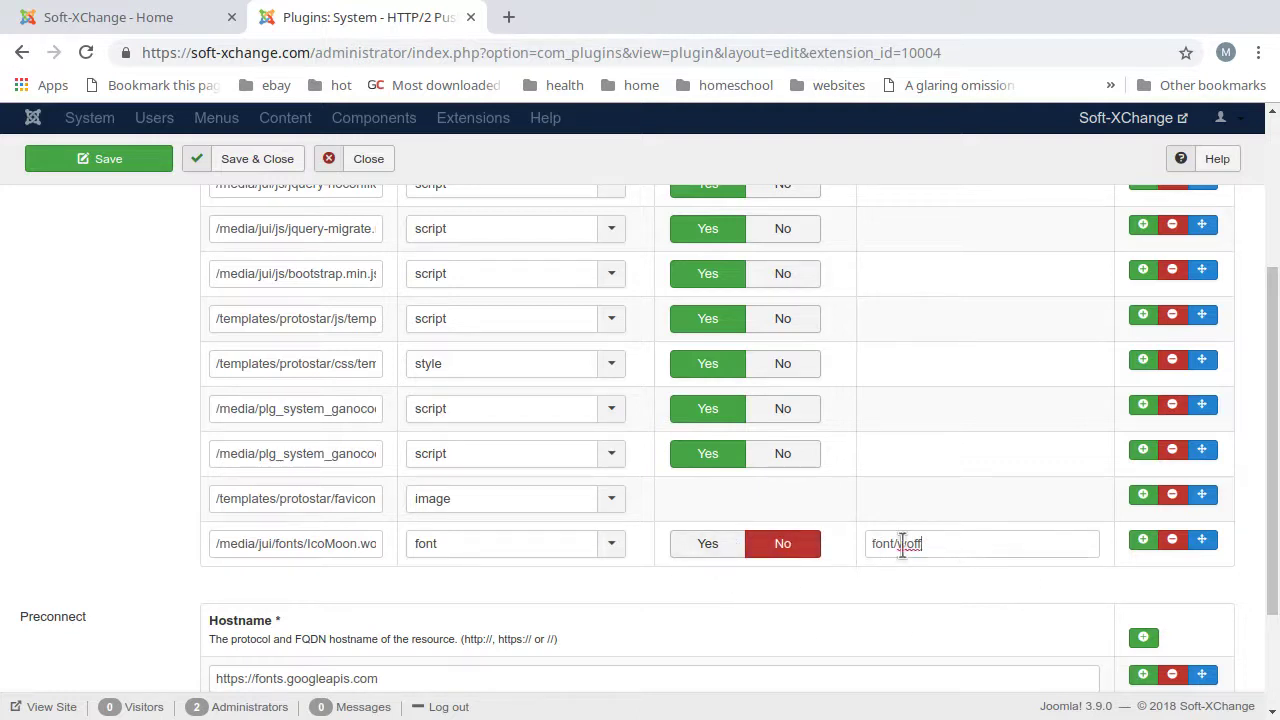
pyautogui.tripleClick(903, 543)
pyautogui.click(951, 537)
pyautogui.click(863, 591)
# Examine the Preconnect hostnames and highlight googleapis in the first entry
pyautogui.scroll(-3, 867, 586)
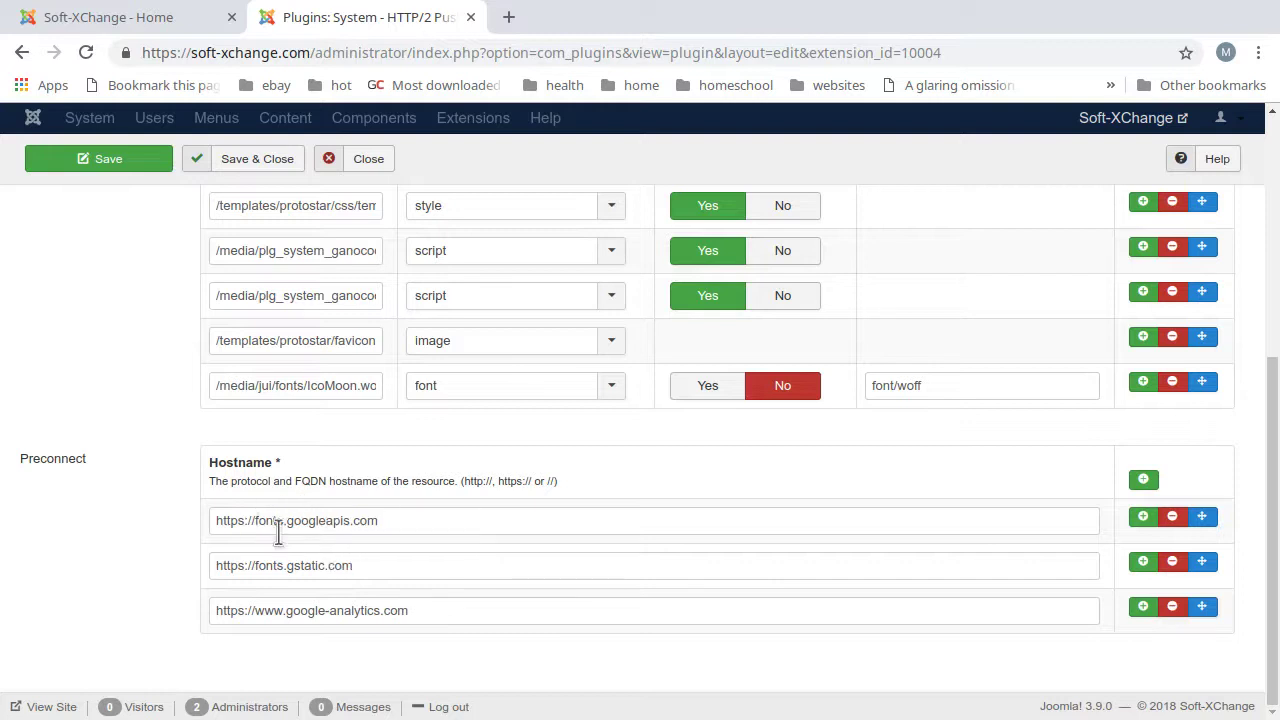
pyautogui.doubleClick(316, 522)
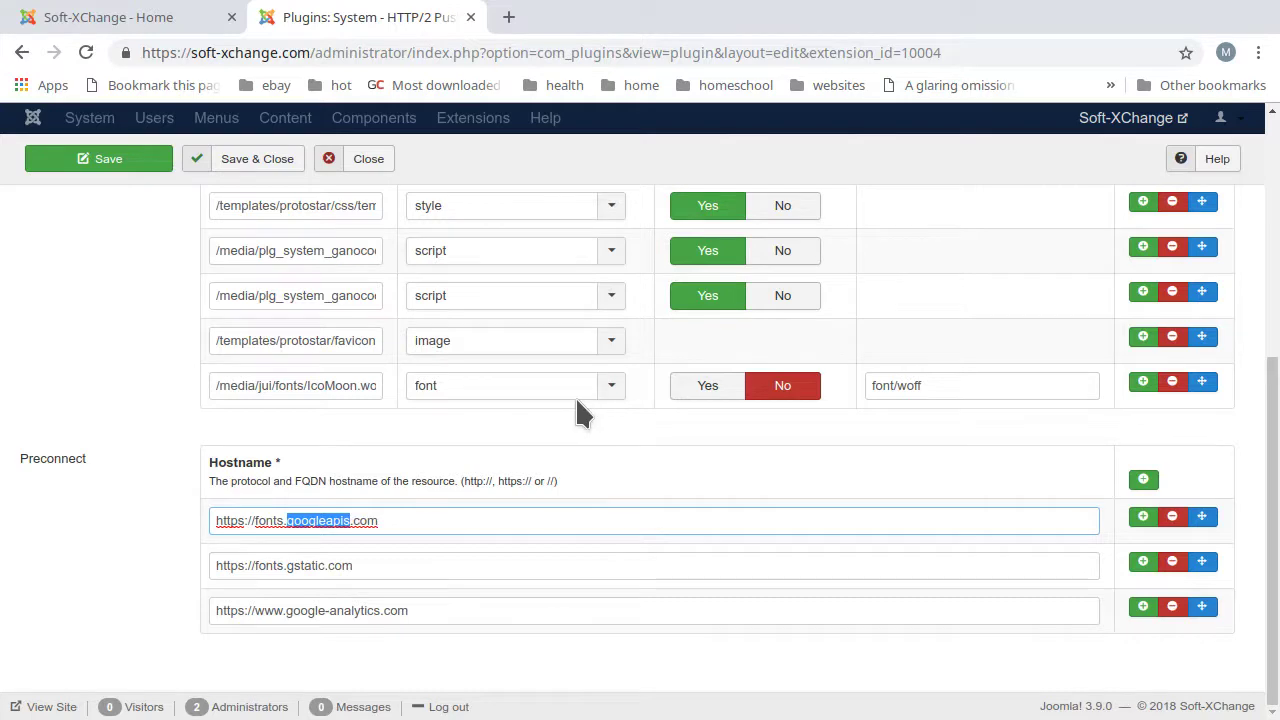
# Review the plugin's general options and its advanced Forced Items and Preconnect lists again
pyautogui.scroll(5, 576, 396)
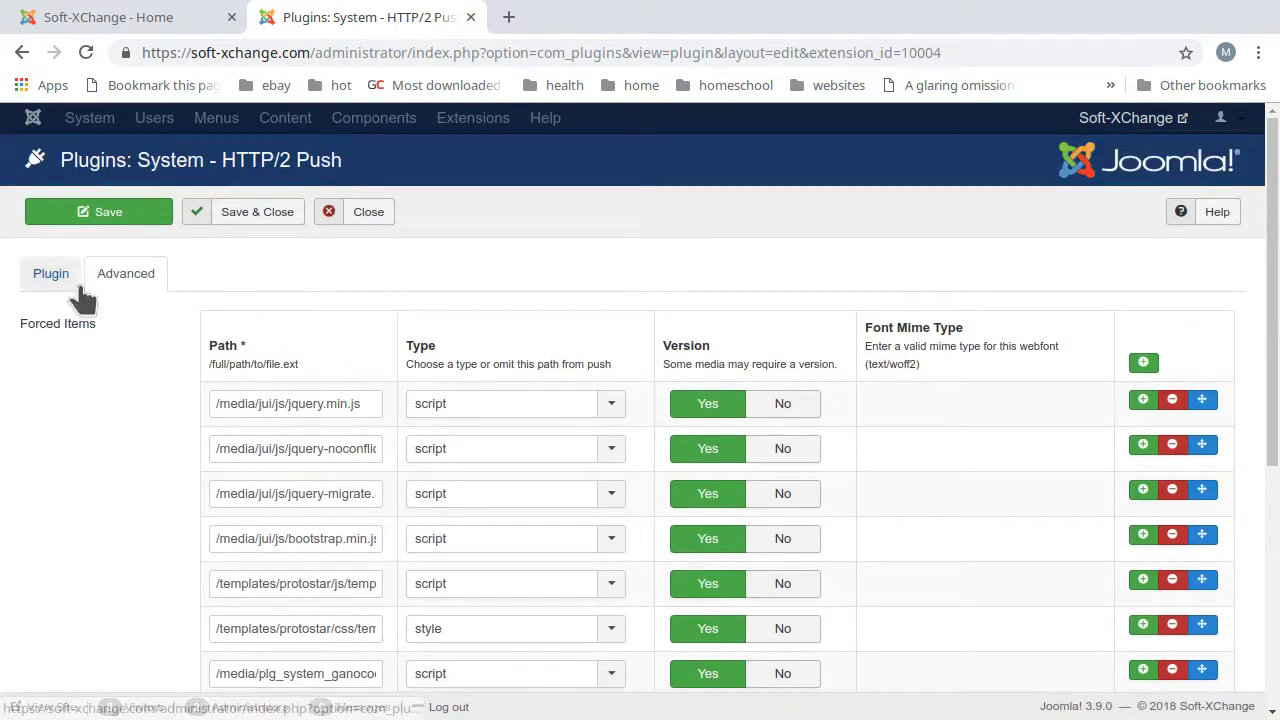
pyautogui.scroll(-5, 152, 472)
pyautogui.scroll(10, 152, 463)
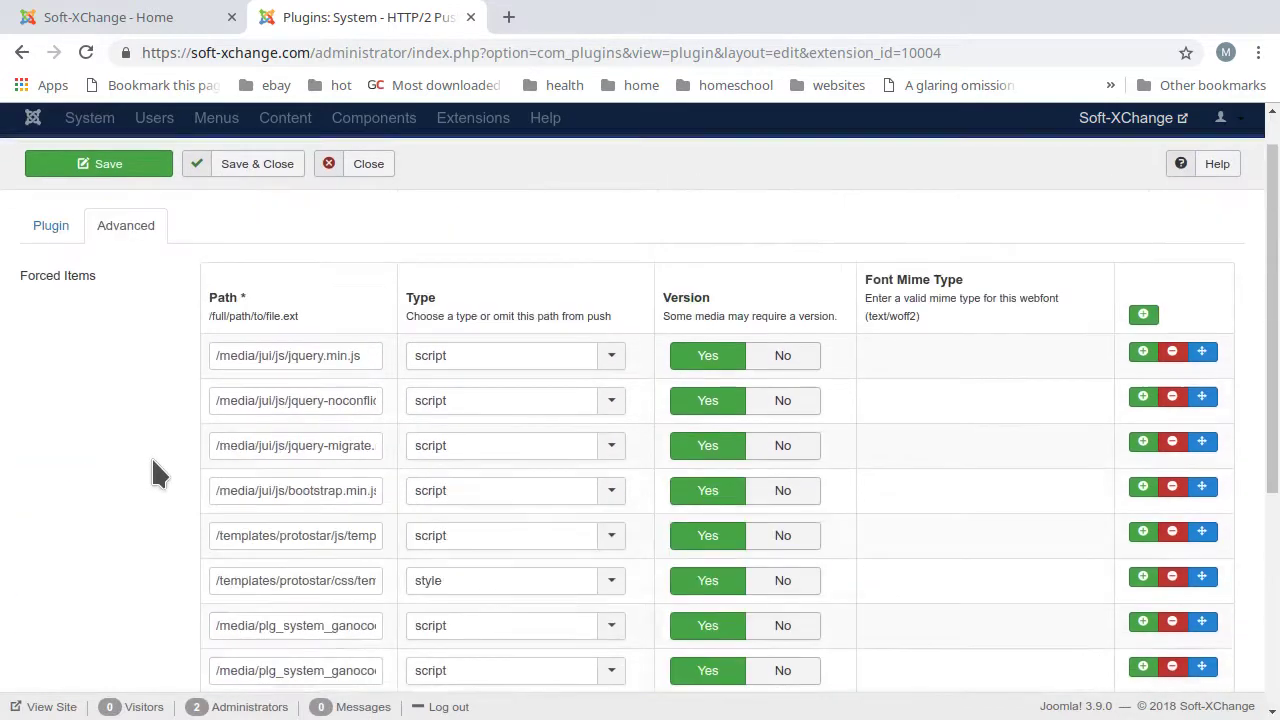
pyautogui.click(40, 273)
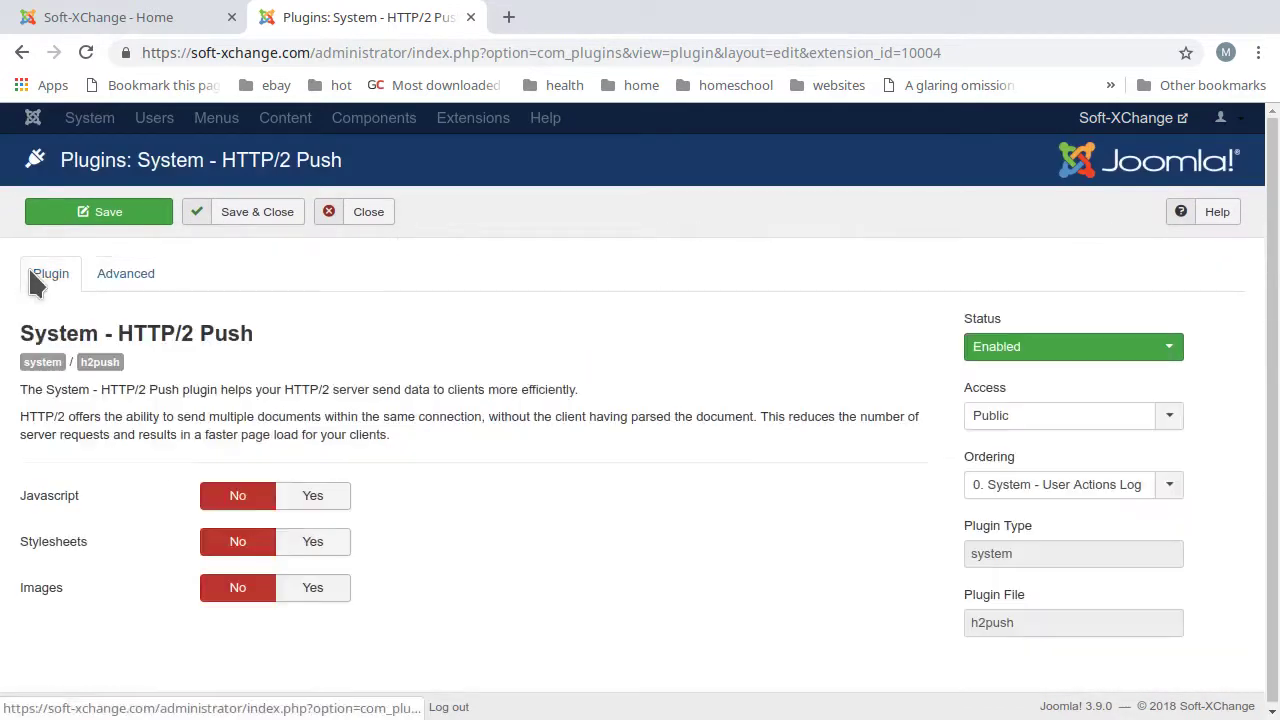
pyautogui.click(130, 272)
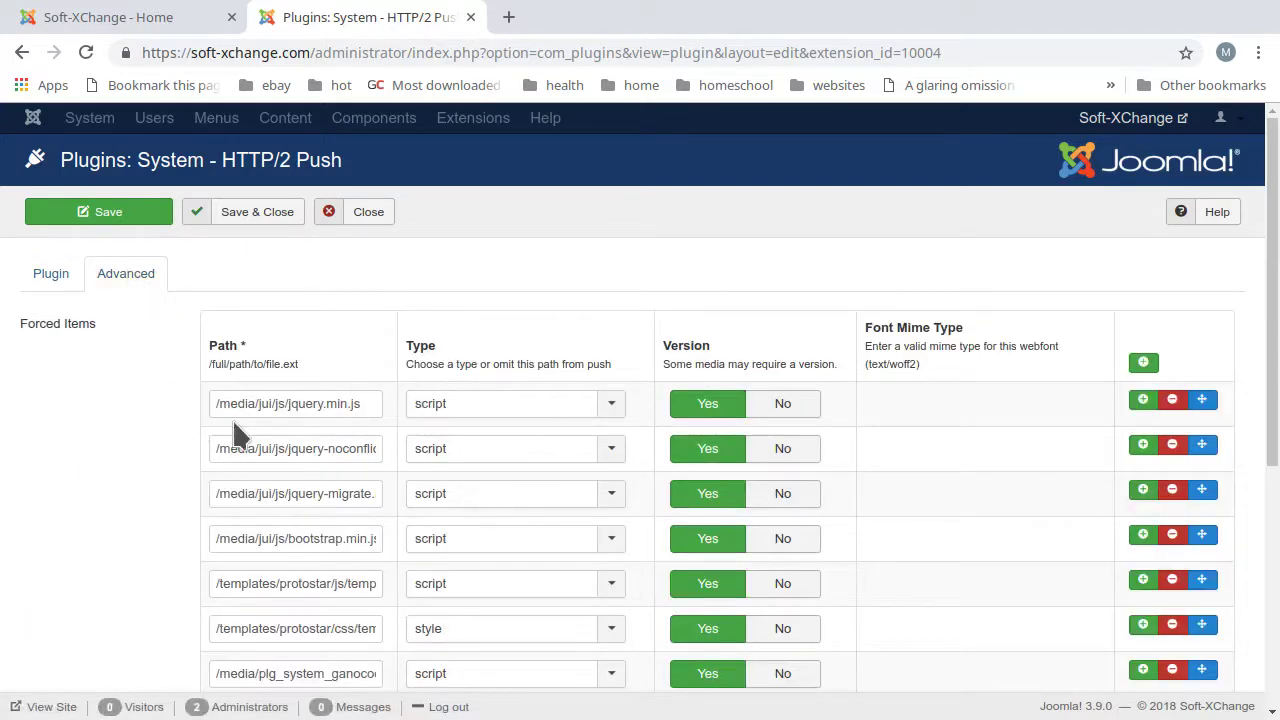
pyautogui.scroll(-4, 103, 463)
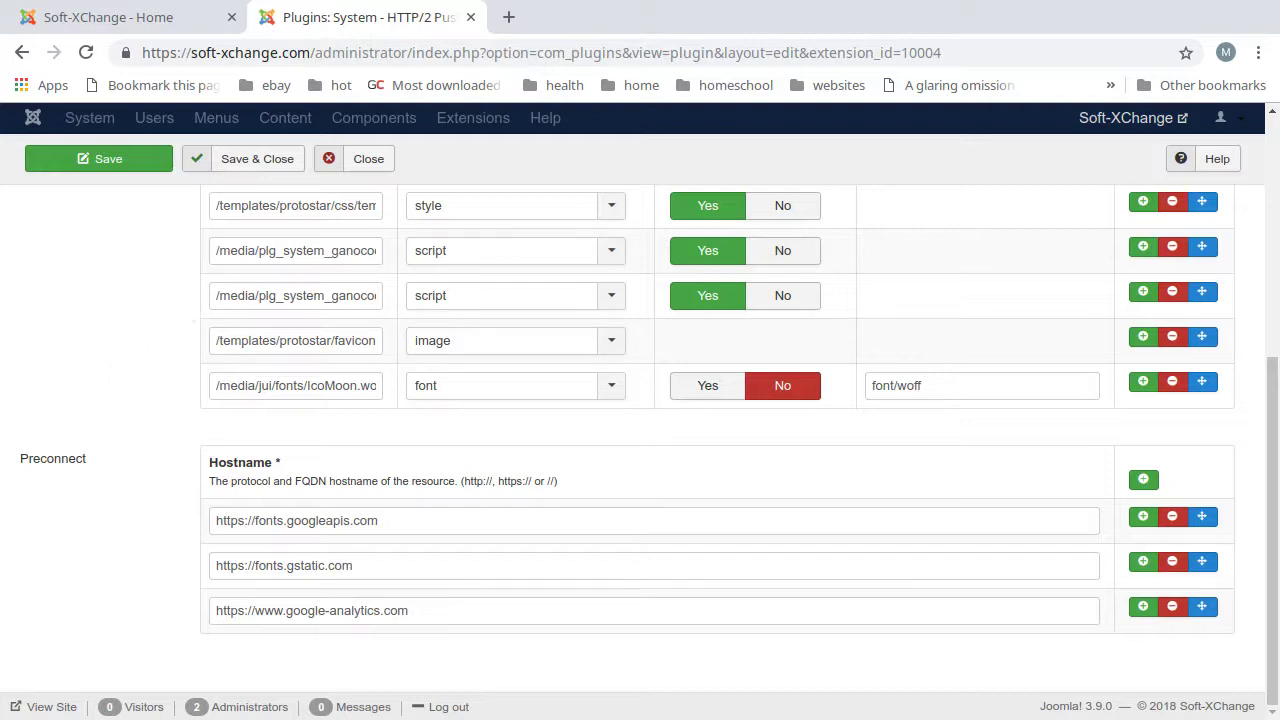
# Return to the Soft-XChange home page and close the developer tools
pyautogui.click(108, 18)
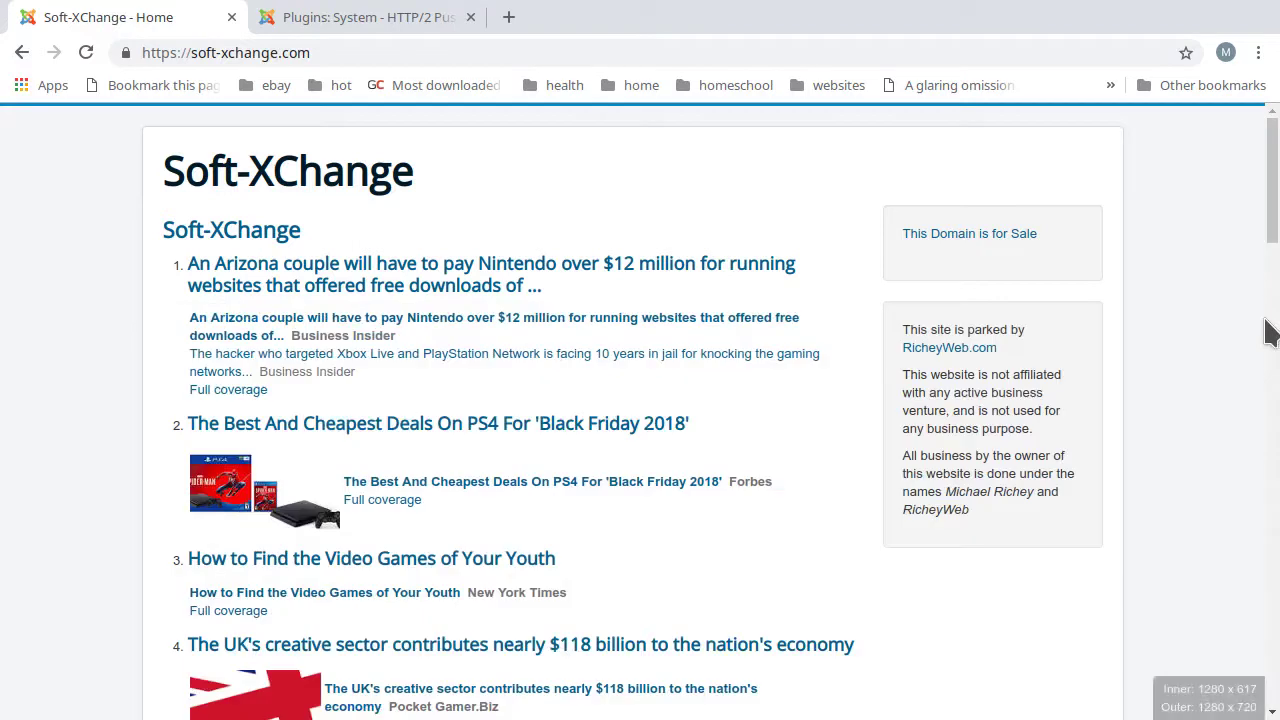
pyautogui.click(1264, 317)
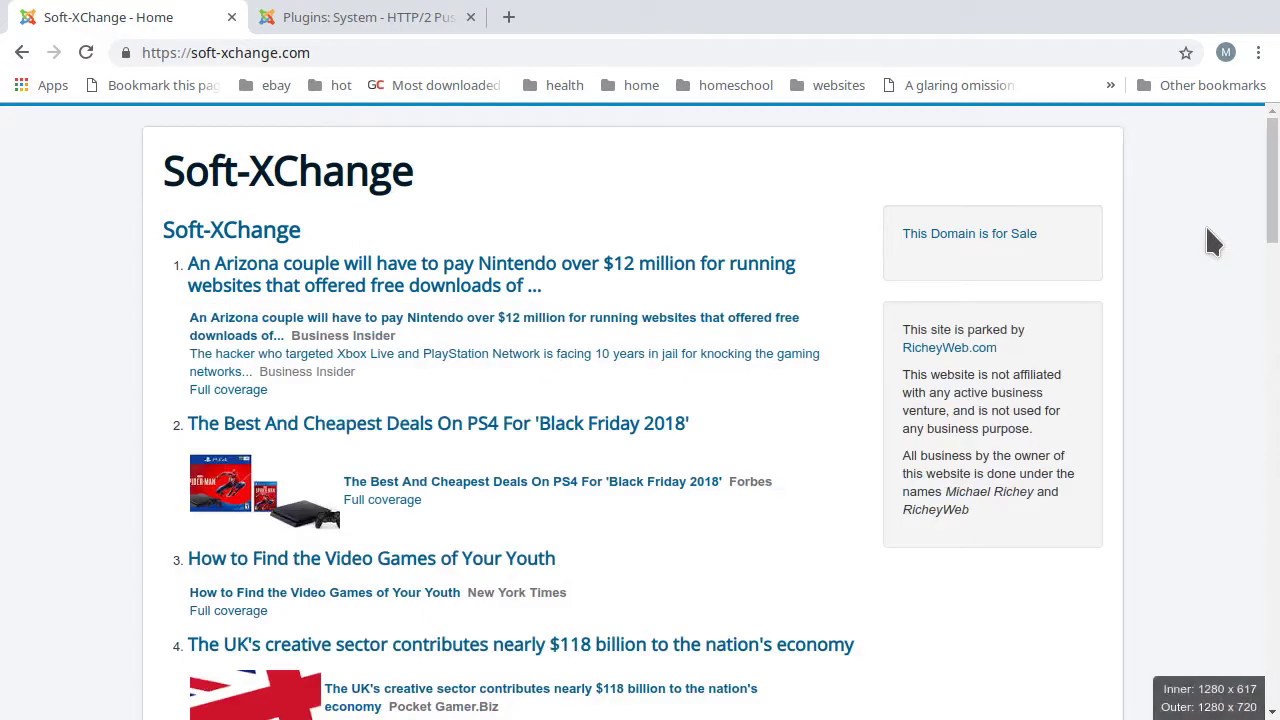